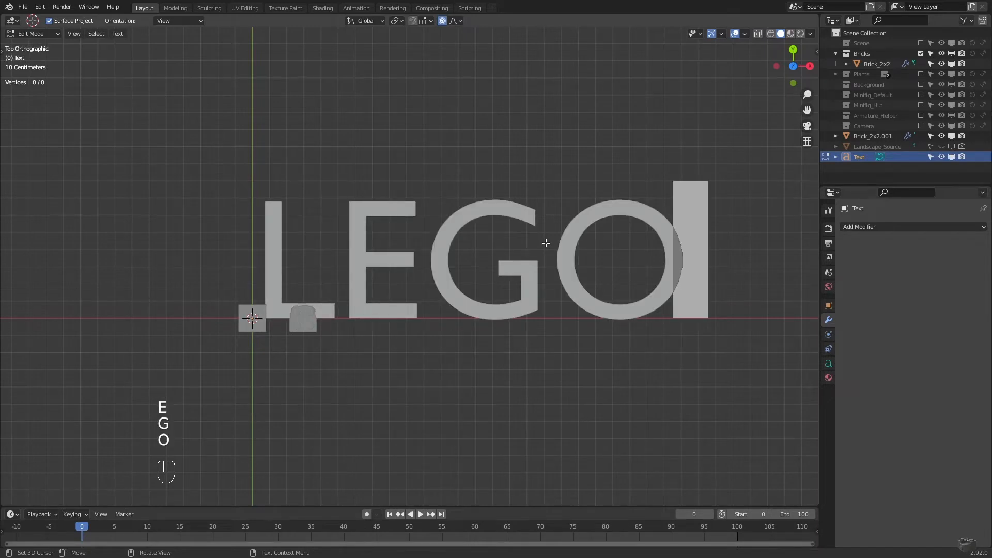
- Replace the text object's wording with COBI
{"action": "key", "text": "BackSpace"}
{"action": "key", "text": "BackSpace"}
{"action": "key", "text": "BackSpace"}
{"action": "key", "text": "BackSpace"}
{"action": "type", "text": "COBI"}
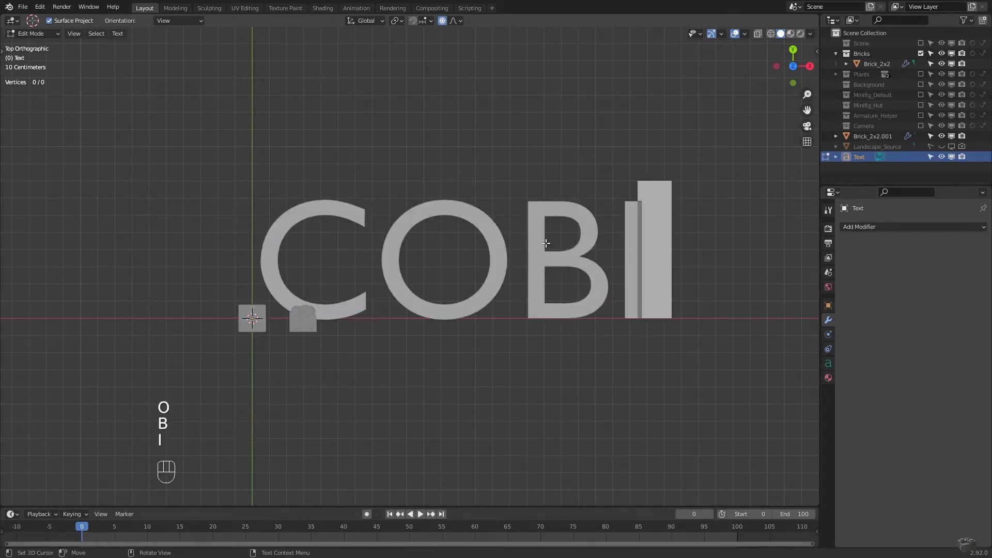
- Replace the text object's wording with XINGBAU
{"action": "key", "text": "BackSpace"}
{"action": "key", "text": "BackSpace"}
{"action": "key", "text": "BackSpace"}
{"action": "key", "text": "BackSpace"}
{"action": "key", "text": "BackSpace"}
{"action": "key", "text": "BackSpace"}
{"action": "key", "text": "BackSpace"}
{"action": "key", "text": "BackSpace"}
{"action": "key", "text": "BackSpace"}
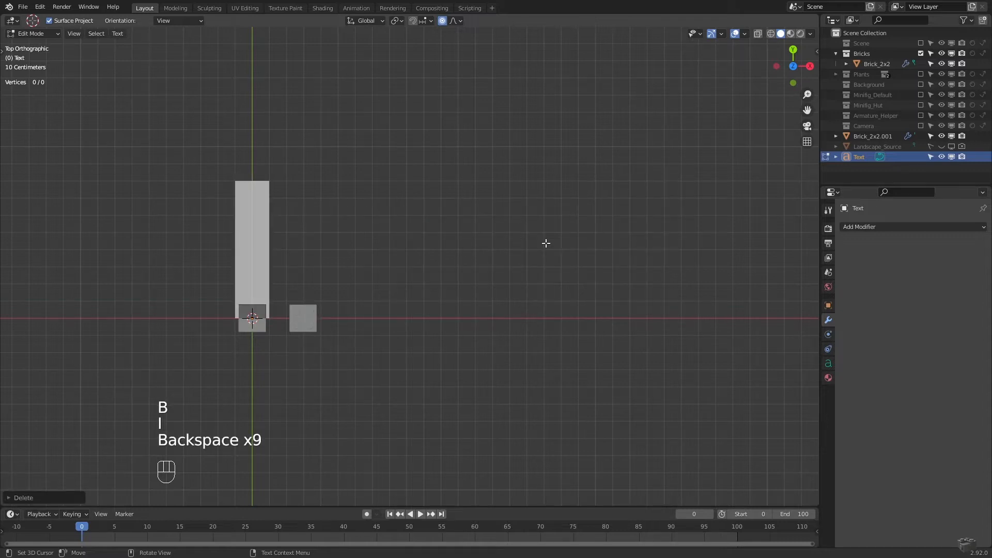
{"action": "type", "text": "XINGB"}
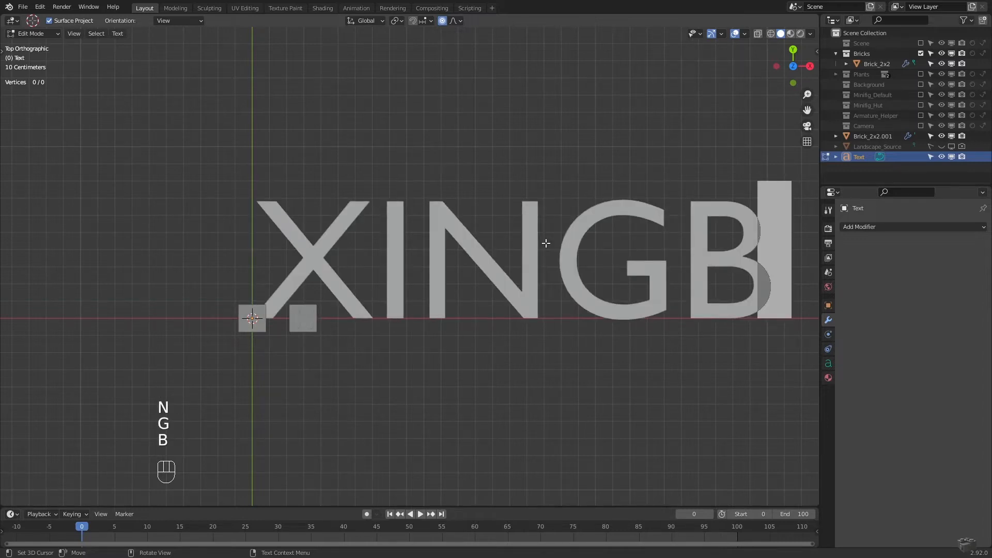
{"action": "type", "text": "AU"}
- Clear the text object's wording and enter AB instead
{"action": "key", "text": "BackSpace"}
{"action": "key", "text": "BackSpace"}
{"action": "key", "text": "BackSpace"}
{"action": "key", "text": "BackSpace"}
{"action": "key", "text": "BackSpace"}
{"action": "key", "text": "BackSpace"}
{"action": "key", "text": "BackSpace"}
{"action": "key", "text": "BackSpace"}
{"action": "key", "text": "BackSpace"}
{"action": "key", "text": "BackSpace"}
{"action": "key", "text": "BackSpace"}
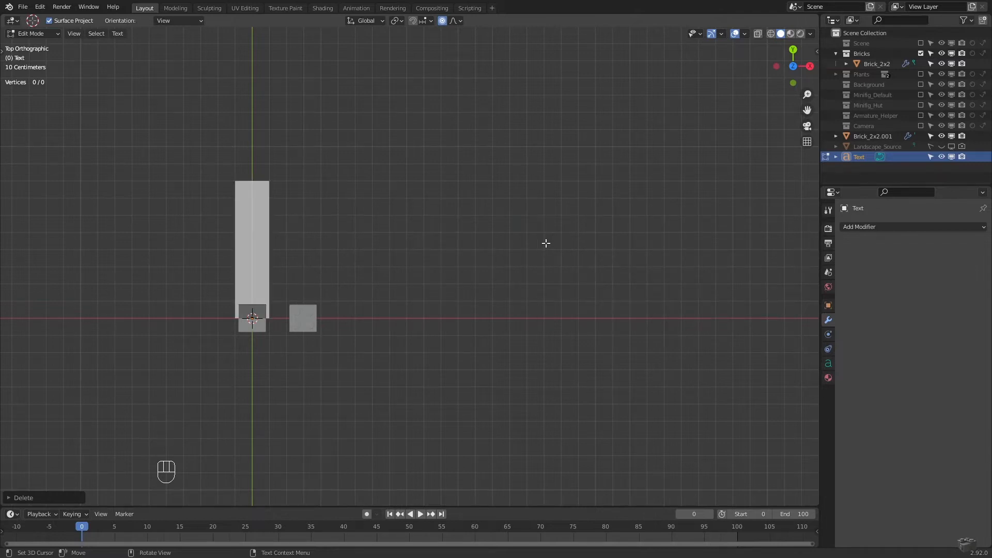
{"action": "type", "text": "AB"}
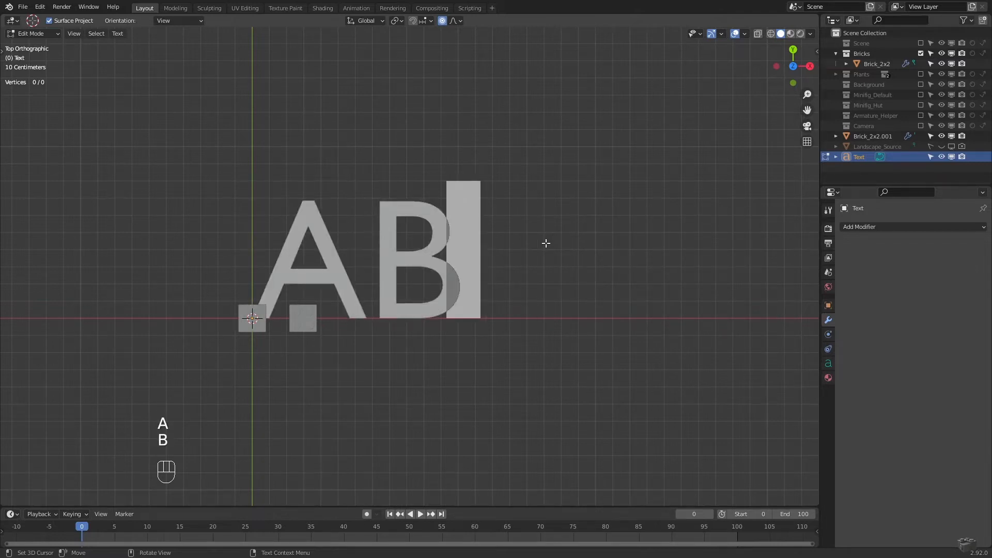
- Finish text editing, scale the AB text down and move it over the upper-left stud of Brick_2x2.001
{"action": "key", "text": "Tab"}
{"action": "key", "text": "s"}
{"action": "left_click", "coordinate": [316, 302]}
{"action": "key", "text": "Home"}
{"action": "key", "text": "s"}
{"action": "left_click", "coordinate": [420, 310]}
{"action": "key", "text": "g"}
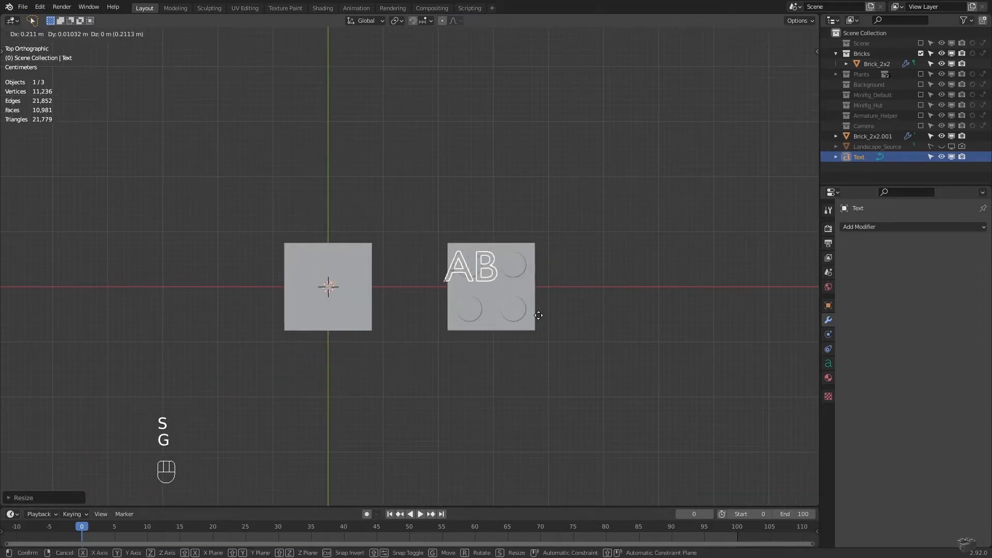
{"action": "left_click", "coordinate": [532, 314]}
- Shrink the AB text to the stud's width and position it on the upper-left stud
{"action": "scroll", "coordinate": [532, 314], "scroll_direction": "up", "scroll_amount": 4}
{"action": "key", "text": "s"}
{"action": "left_click", "coordinate": [625, 292]}
{"action": "scroll", "coordinate": [621, 314], "scroll_direction": "up", "scroll_amount": 3}
{"action": "key", "text": "g"}
{"action": "left_click", "coordinate": [633, 244]}
{"action": "key", "text": "g"}
{"action": "key", "text": "s"}
{"action": "left_click", "coordinate": [627, 246]}
{"action": "key", "text": "g"}
{"action": "left_click", "coordinate": [659, 241]}
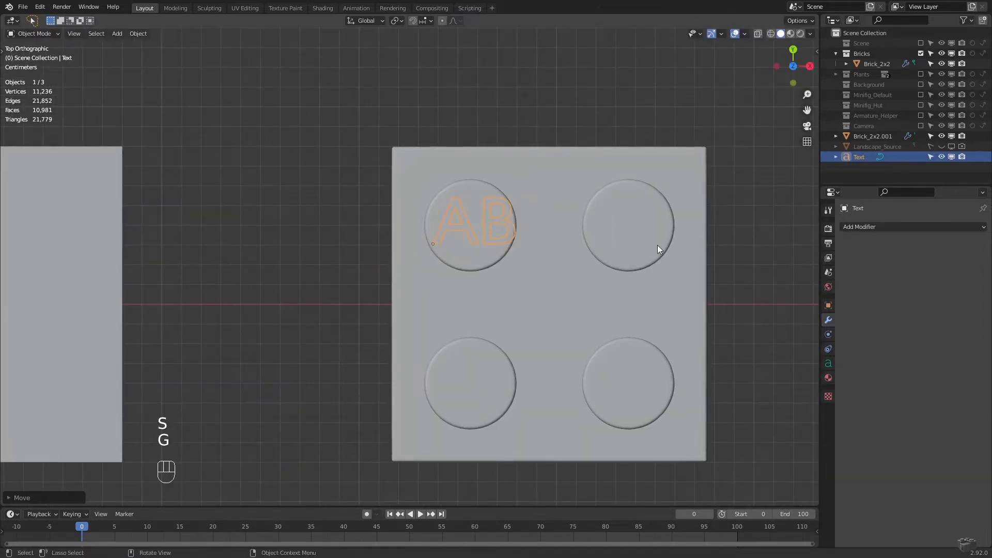
- Isolate the AB text and look through the installed font files available for its regular style
{"action": "key", "text": "KP_Divide"}
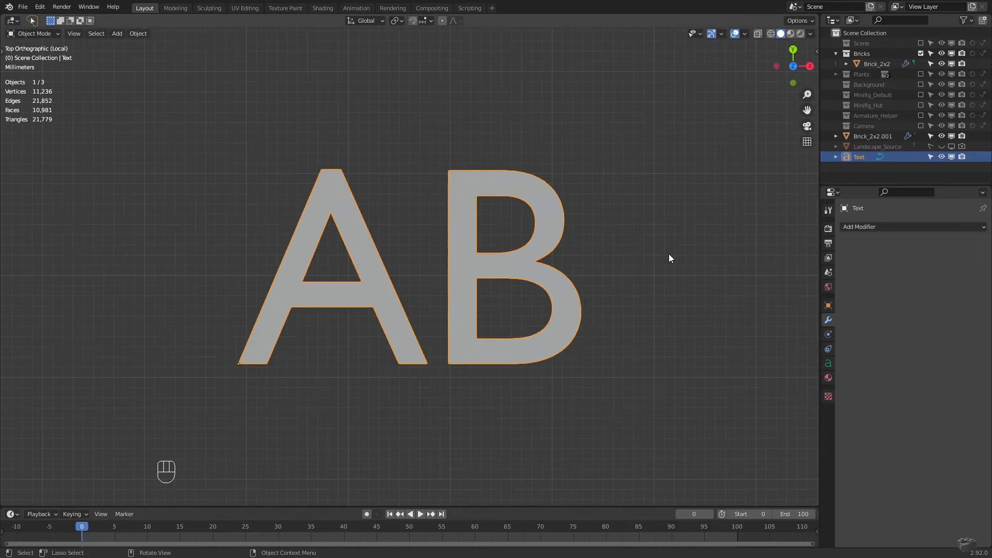
{"action": "left_click", "coordinate": [828, 364]}
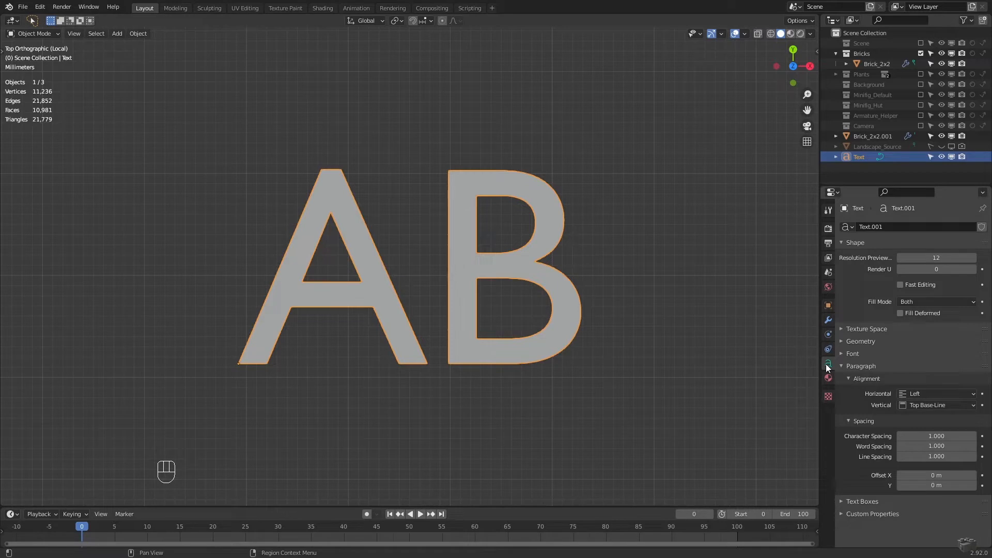
{"action": "left_click", "coordinate": [842, 354]}
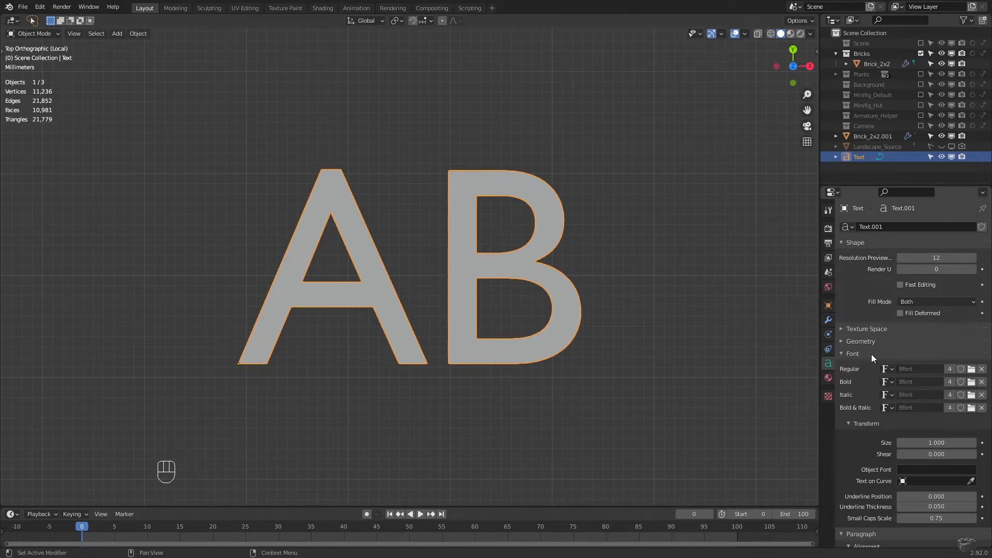
{"action": "left_click", "coordinate": [971, 369]}
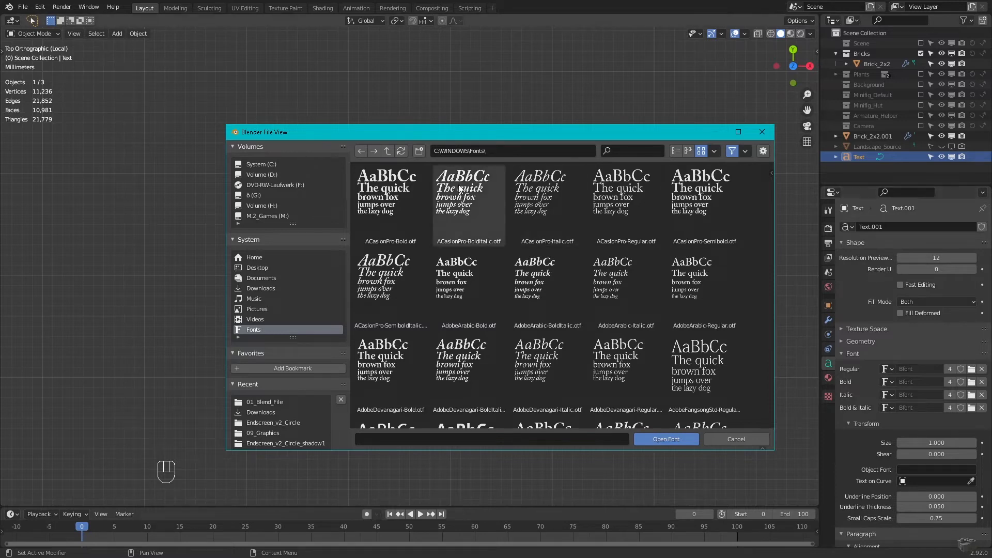
{"action": "left_click", "coordinate": [736, 438]}
- Extrude the AB text by 0.66 m
{"action": "scroll", "coordinate": [738, 439], "scroll_direction": "down", "scroll_amount": 5}
{"action": "middle_click_drag", "start_coordinate": [739, 437], "coordinate": [439, 305]}
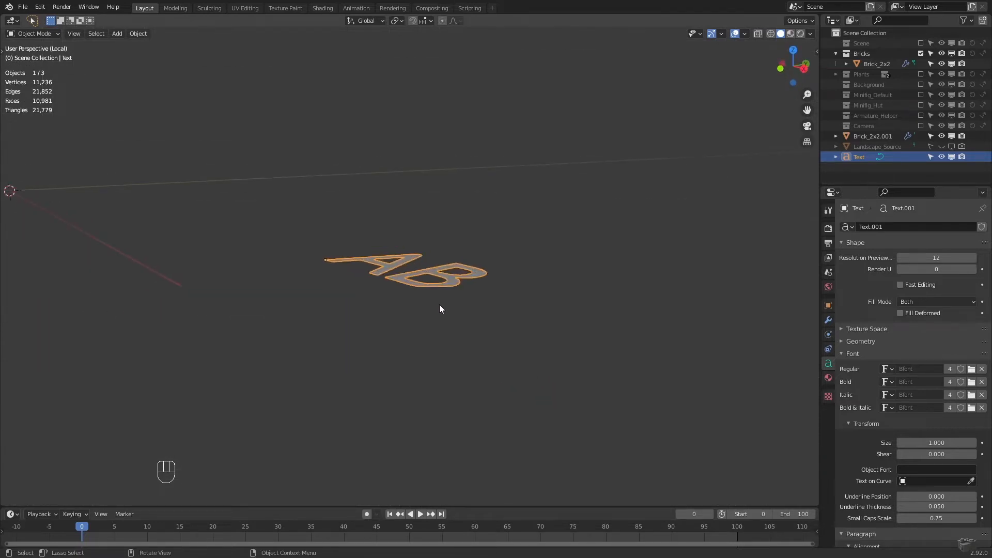
{"action": "key", "text": "KP_7"}
{"action": "key", "text": "Home"}
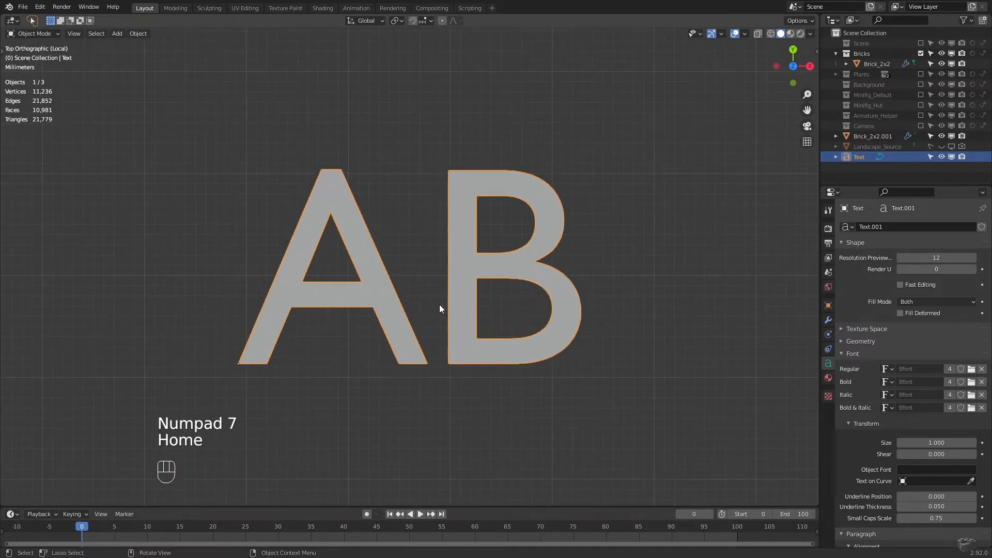
{"action": "left_click", "coordinate": [840, 341]}
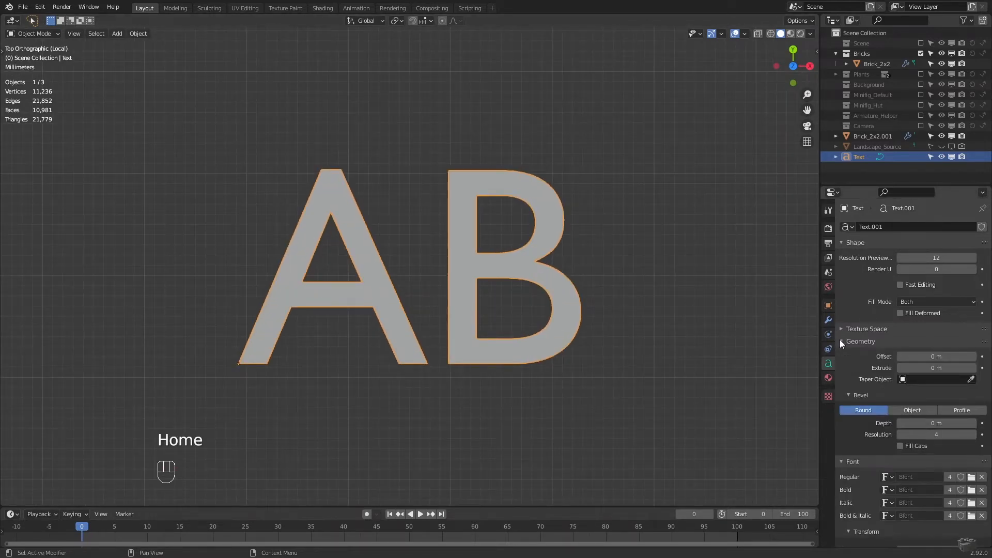
{"action": "left_click_drag", "start_coordinate": [912, 368], "coordinate": [930, 367]}
{"action": "middle_click_drag", "start_coordinate": [624, 341], "coordinate": [584, 316]}
{"action": "key", "text": "KP_1"}
{"action": "key", "text": "Home"}
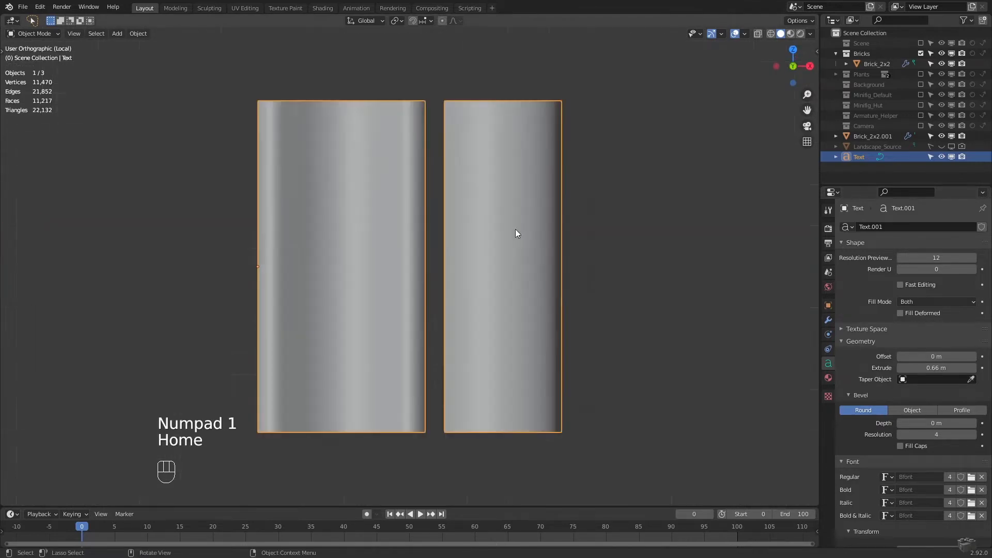
- Give the AB text a round bevel with 0.03 m depth and bring the brick back into view
{"action": "scroll", "coordinate": [503, 126], "scroll_direction": "up", "scroll_amount": 3}
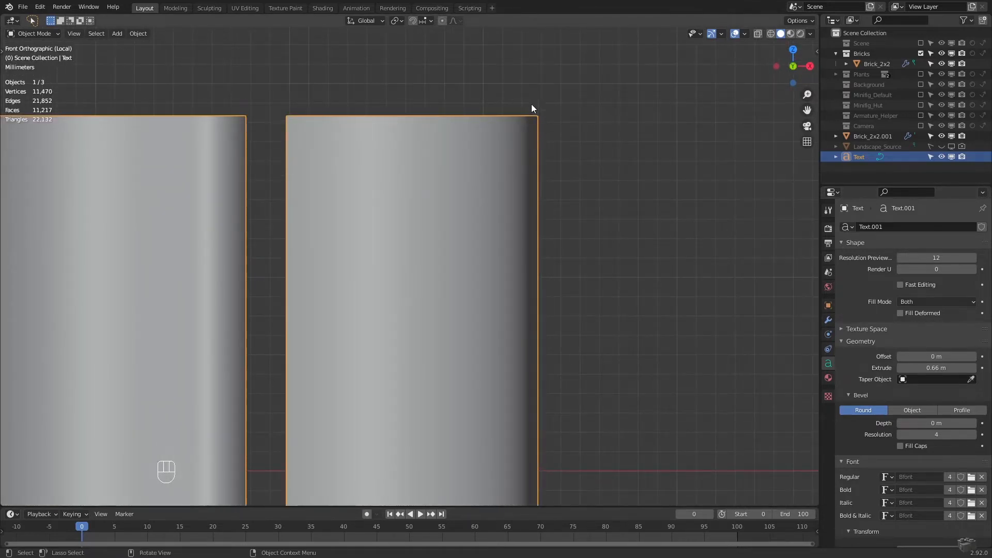
{"action": "left_click_drag", "start_coordinate": [936, 423], "coordinate": [952, 423]}
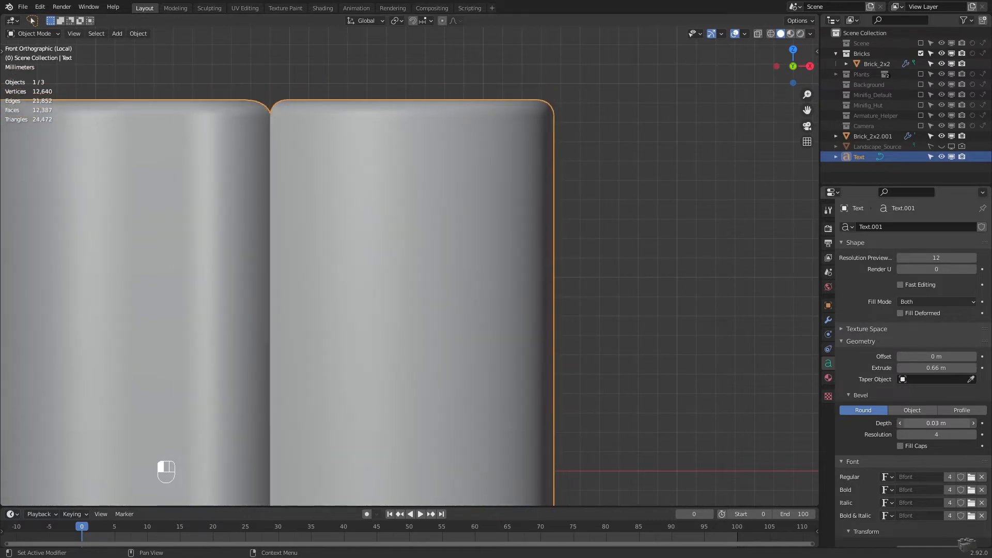
{"action": "middle_click_drag", "start_coordinate": [572, 213], "coordinate": [410, 256]}
{"action": "key", "text": "KP_5"}
{"action": "key", "text": "KP_Divide"}
{"action": "key", "text": "KP_1"}
{"action": "scroll", "coordinate": [442, 206], "scroll_direction": "down", "scroll_amount": 9}
{"action": "scroll", "coordinate": [442, 206], "scroll_direction": "up", "scroll_amount": 10}
- Try to join the AB text object with Brick_2x2.001
{"action": "left_click", "coordinate": [655, 333], "text": "shift"}
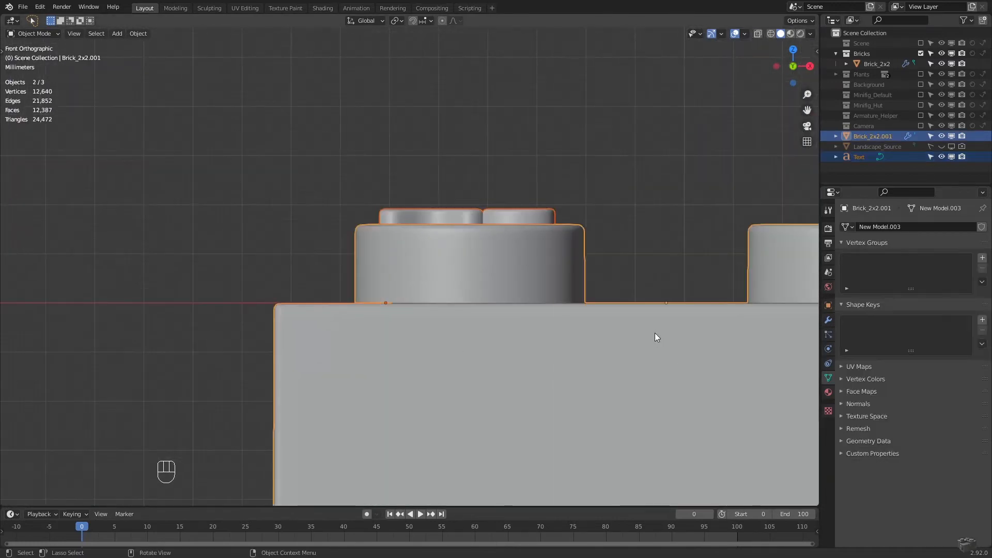
{"action": "key", "text": "ctrl+j"}
{"action": "key", "text": "shift+a"}
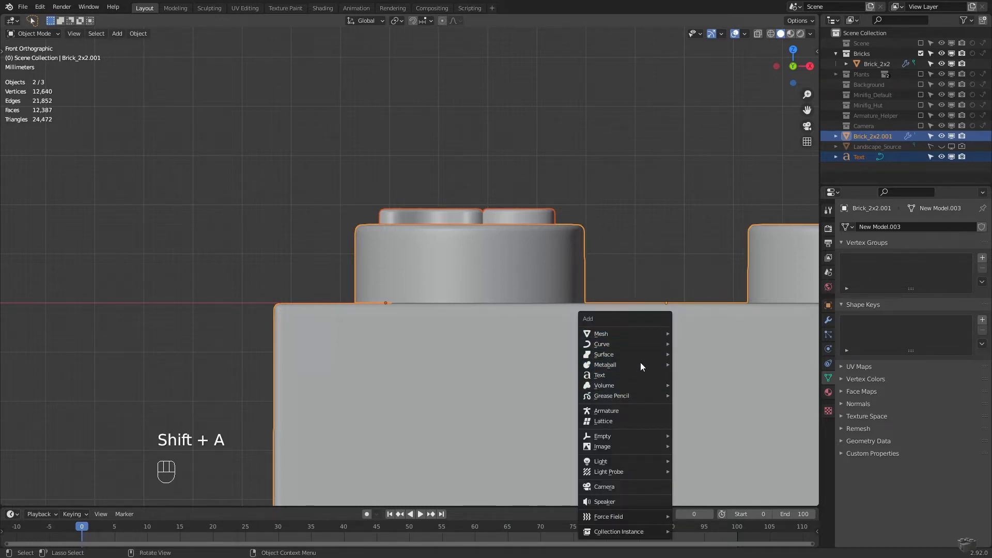
{"action": "key", "text": "Escape"}
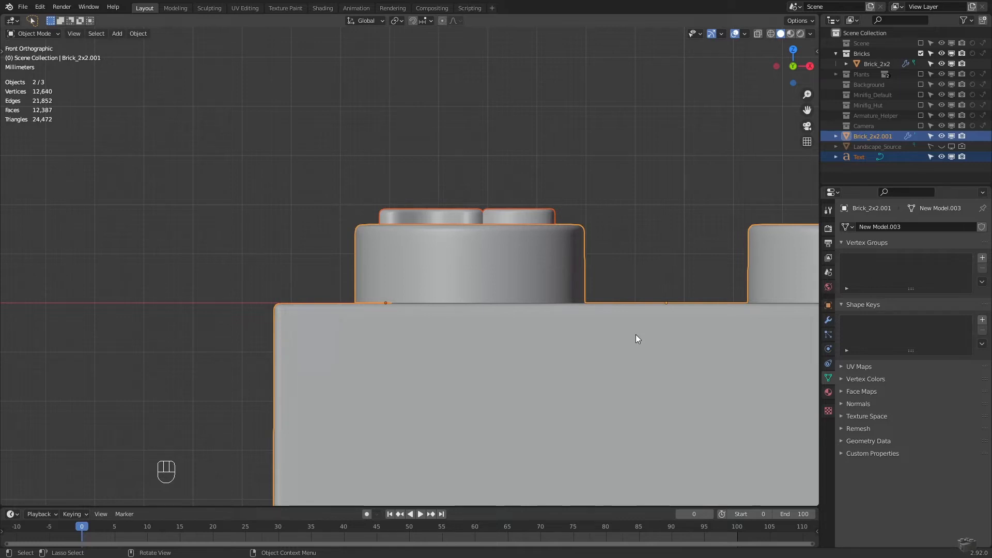
- Convert the AB text object to a mesh and check its geometry in Edit Mode
{"action": "left_click", "coordinate": [442, 213]}
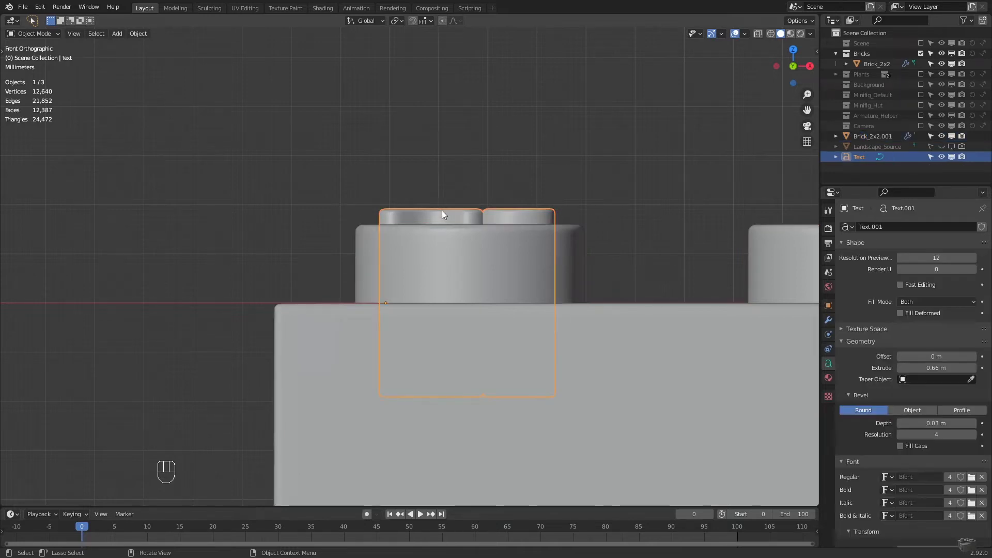
{"action": "left_click", "coordinate": [137, 35]}
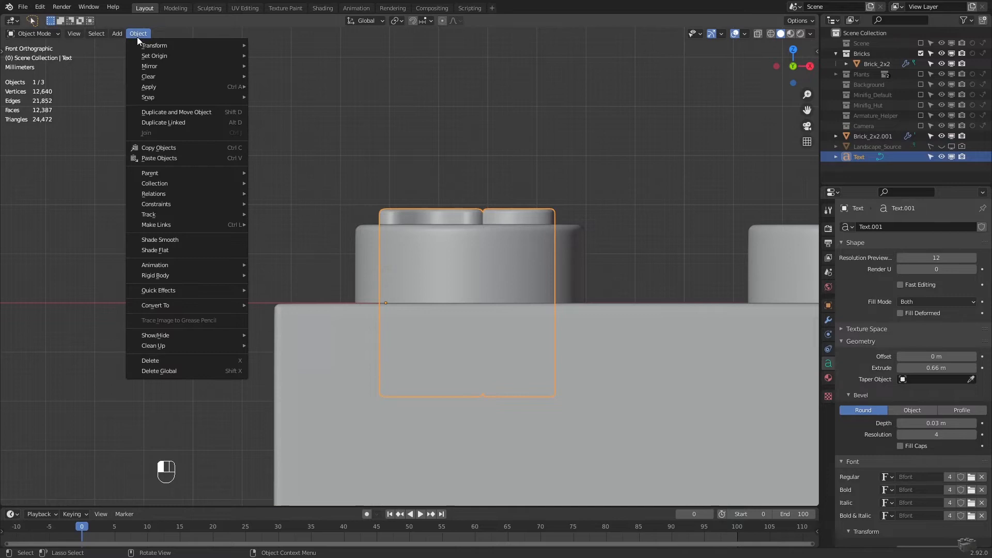
{"action": "mouse_move", "coordinate": [186, 307]}
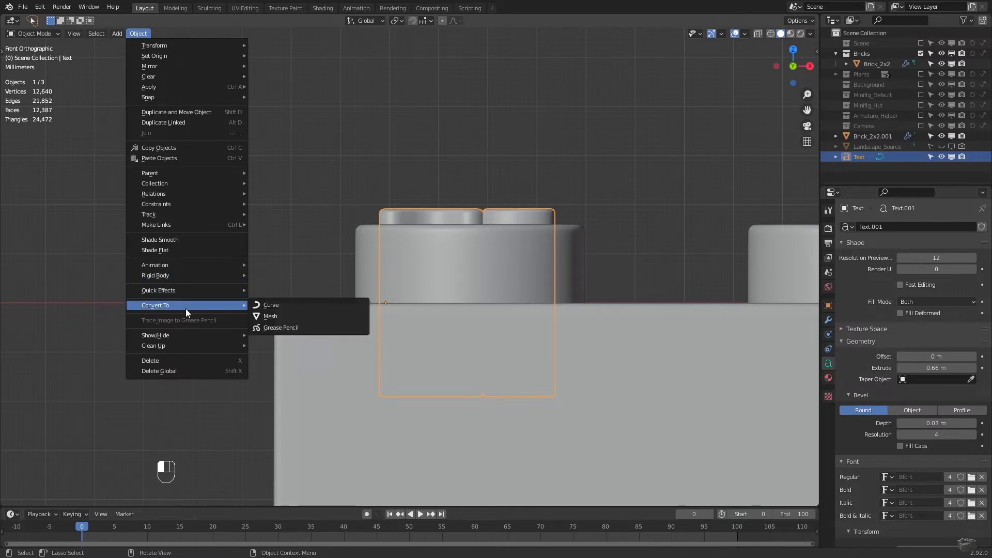
{"action": "left_click", "coordinate": [290, 319]}
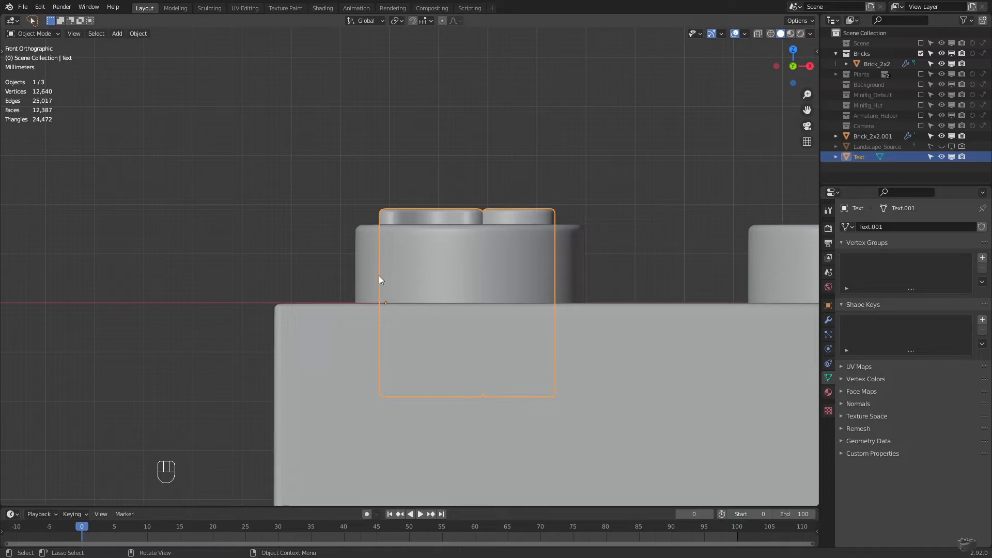
{"action": "key", "text": "Tab"}
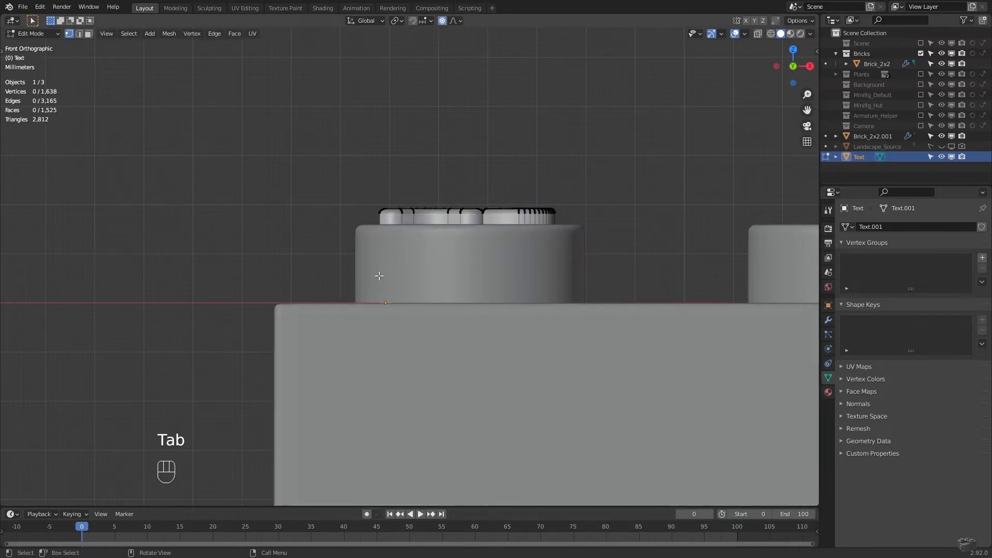
{"action": "key", "text": "Tab"}
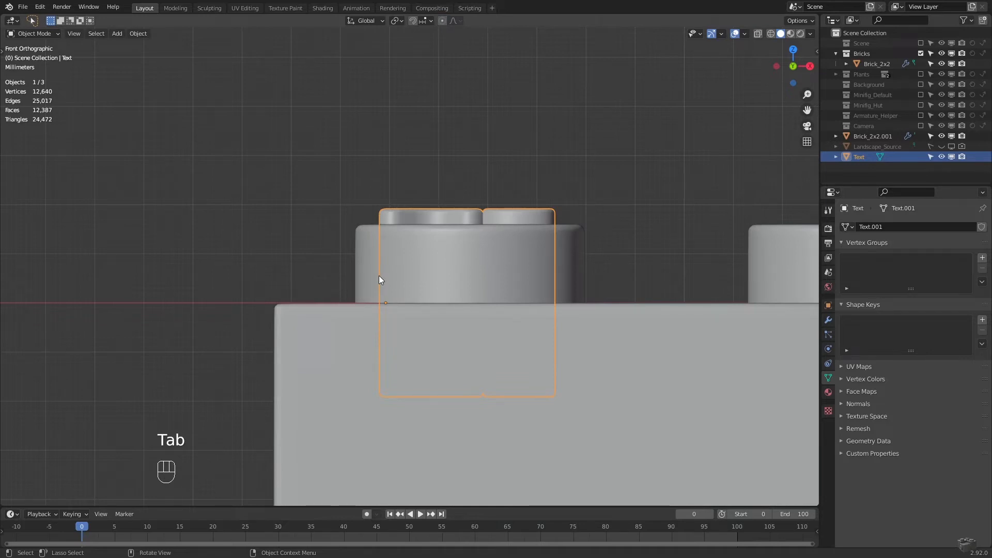
- Isolate the AB mesh, delete the edges of its lower bevelled end and return to the full solid-shaded scene
{"action": "key", "text": "Tab"}
{"action": "key", "text": "KP_Divide"}
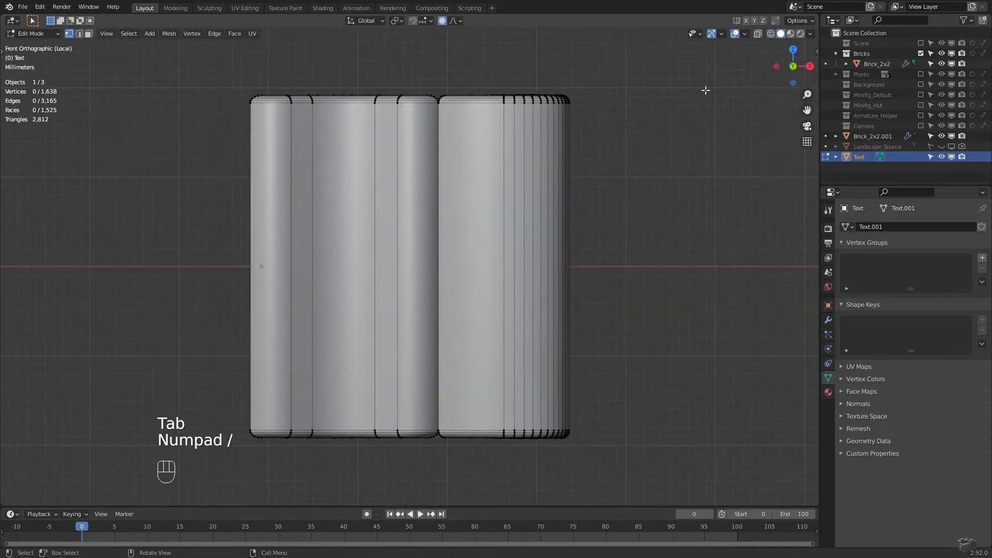
{"action": "left_click", "coordinate": [771, 33]}
{"action": "left_click_drag", "start_coordinate": [243, 431], "coordinate": [675, 489]}
{"action": "key", "text": "Delete"}
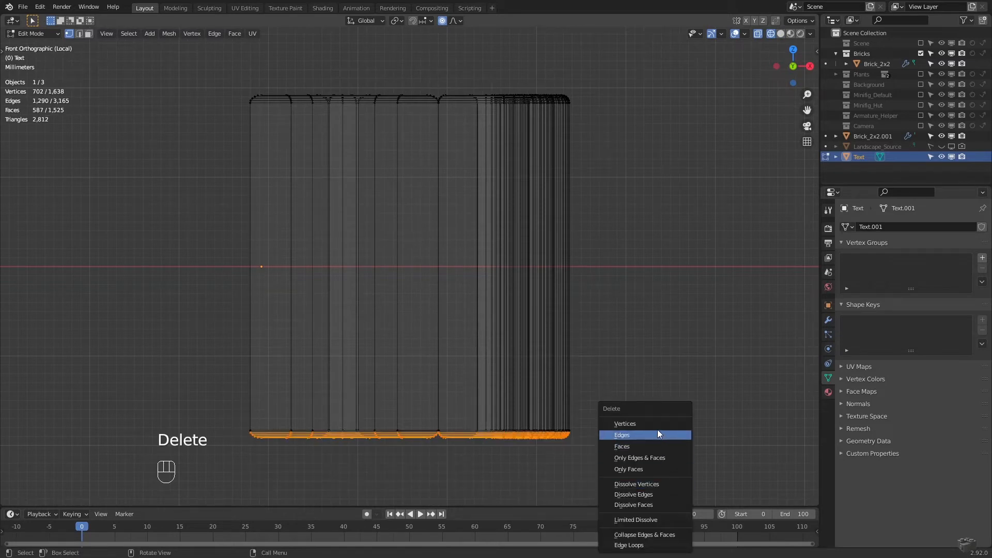
{"action": "left_click", "coordinate": [658, 433]}
{"action": "key", "text": "Tab"}
{"action": "key", "text": "KP_Divide"}
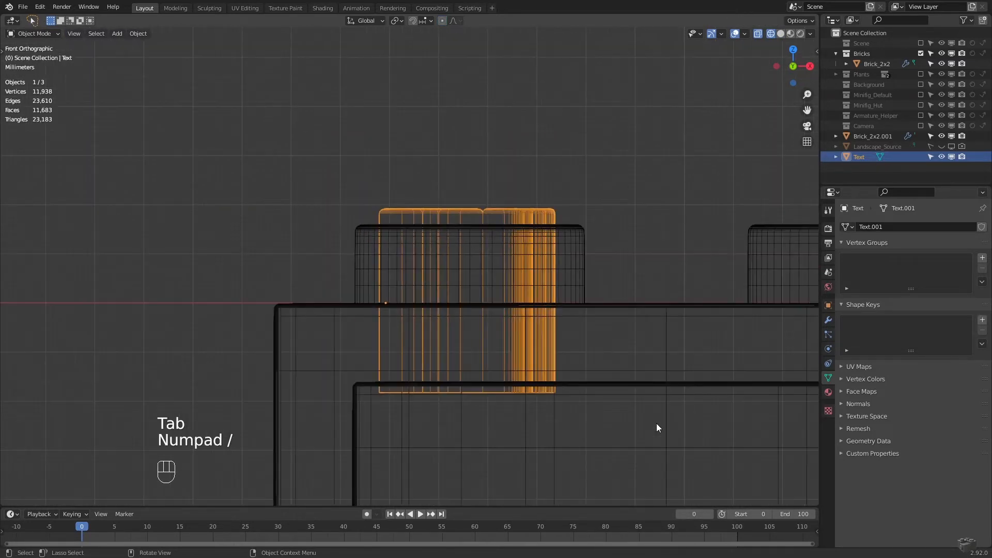
{"action": "left_click", "coordinate": [781, 33]}
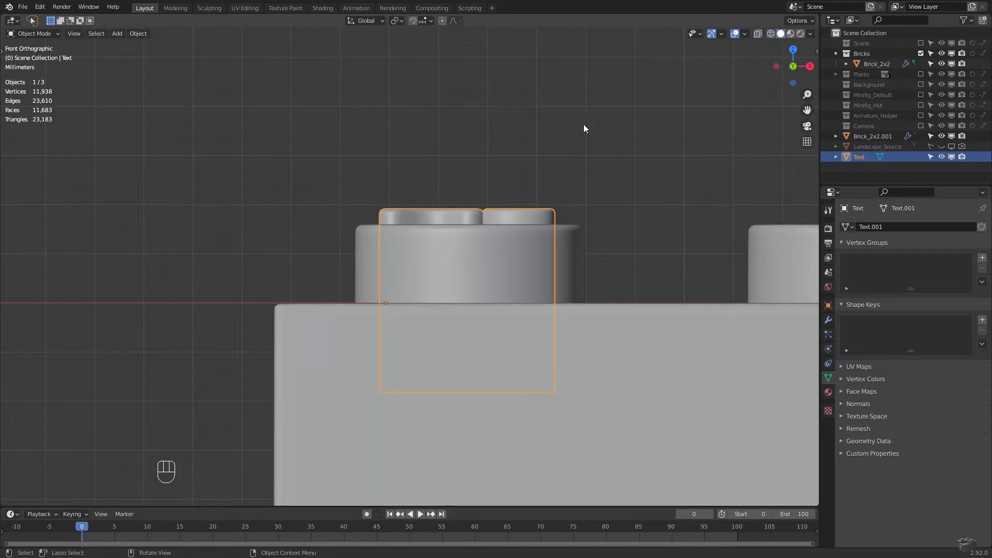
- Duplicate the AB lettering and move the copy along Y onto the lower-left stud
{"action": "key", "text": "KP_7"}
{"action": "middle_click_drag", "start_coordinate": [461, 200], "coordinate": [299, 188], "text": "shift"}
{"action": "key", "text": "shift+d"}
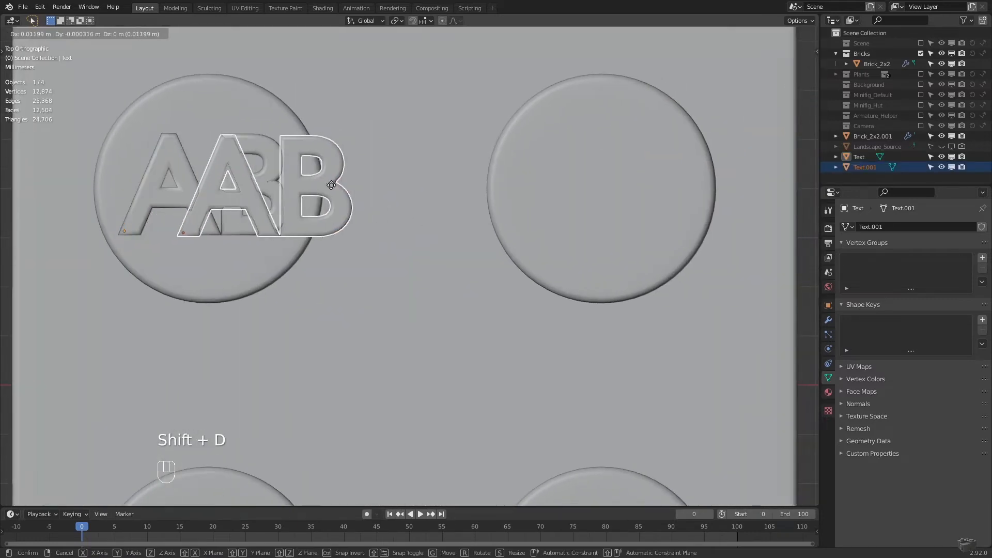
{"action": "left_click", "coordinate": [435, 65]}
{"action": "middle_click_drag", "start_coordinate": [405, 371], "coordinate": [383, 201], "text": "shift"}
{"action": "key", "text": "g"}
{"action": "key", "text": "y"}
{"action": "left_click", "coordinate": [388, 133]}
- Duplicate both left-hand letterings along X onto the two right studs and join all four into one object
{"action": "left_click", "coordinate": [261, 58], "text": "shift"}
{"action": "key", "text": "shift+d"}
{"action": "key", "text": "x"}
{"action": "left_click", "coordinate": [662, 79]}
{"action": "left_click", "coordinate": [328, 364], "text": "shift"}
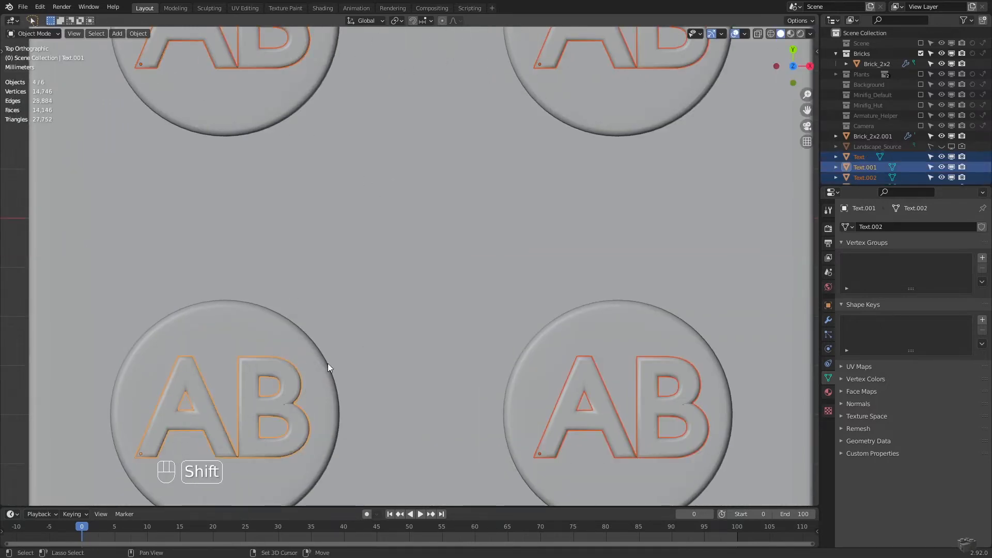
{"action": "key", "text": "ctrl+j"}
- Join the combined lettering into Brick_2x2.001, keeping the brick as the active object, and inspect the studs
{"action": "key", "text": "KP_1"}
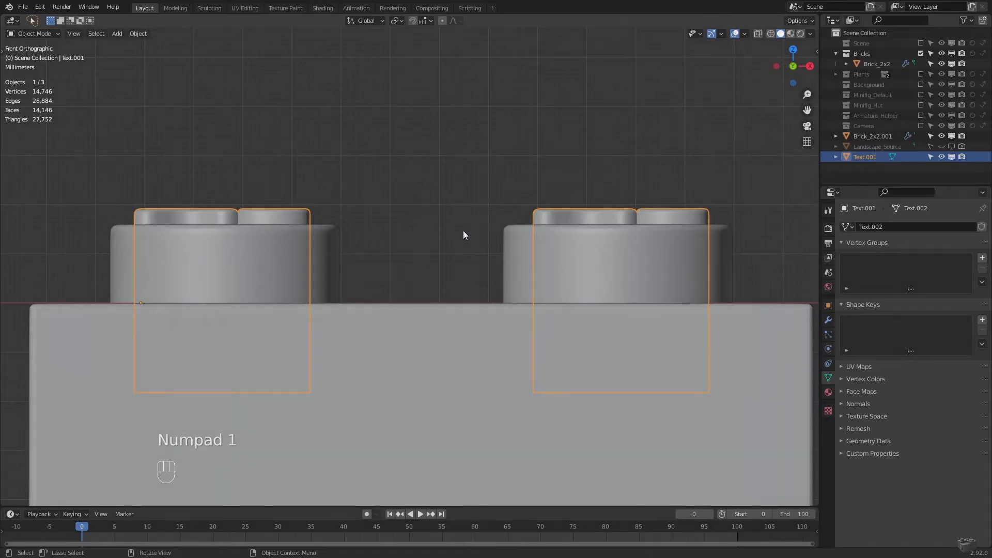
{"action": "left_click", "coordinate": [463, 231]}
{"action": "left_click", "coordinate": [304, 212]}
{"action": "left_click", "coordinate": [419, 320], "text": "shift"}
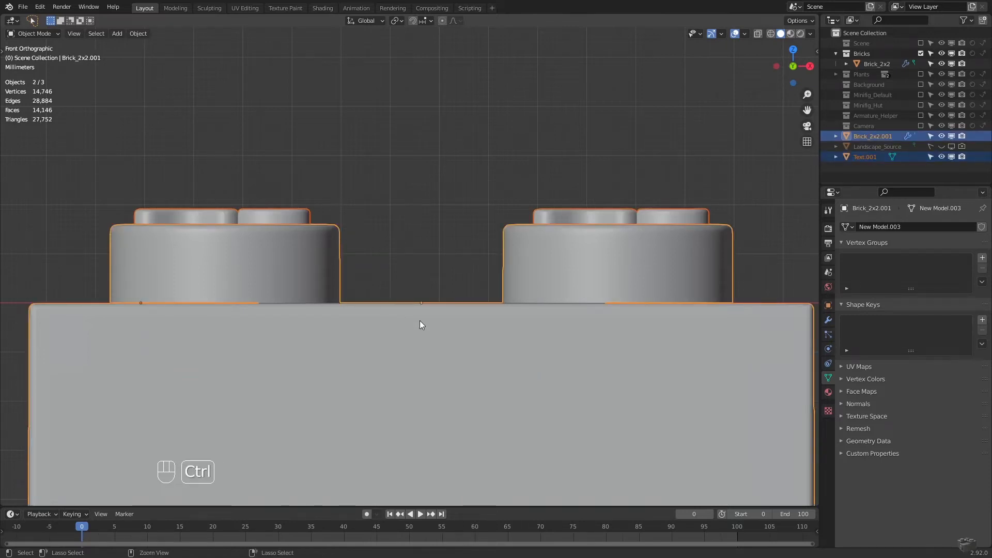
{"action": "key", "text": "ctrl+j"}
{"action": "middle_click_drag", "start_coordinate": [401, 308], "coordinate": [372, 297]}
{"action": "key", "text": "KP_5"}
{"action": "middle_click_drag", "start_coordinate": [367, 338], "coordinate": [290, 358]}
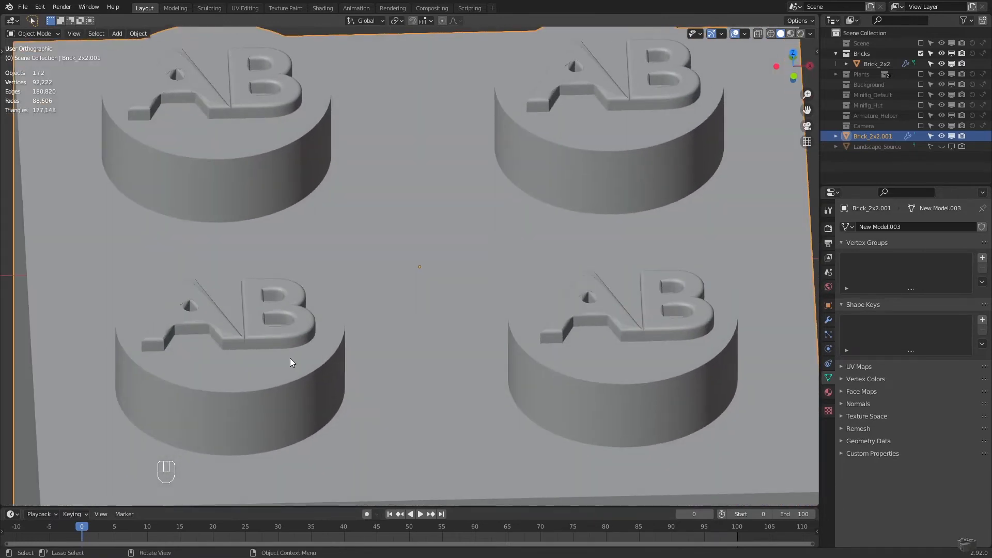
- Inspect the joined AB lettering for shading damage and undo its join with Brick_2x2.001
{"action": "scroll", "coordinate": [289, 358], "scroll_direction": "up", "scroll_amount": 3}
{"action": "middle_click_drag", "start_coordinate": [180, 364], "coordinate": [483, 316], "text": "shift"}
{"action": "scroll", "coordinate": [339, 352], "scroll_direction": "up", "scroll_amount": 6}
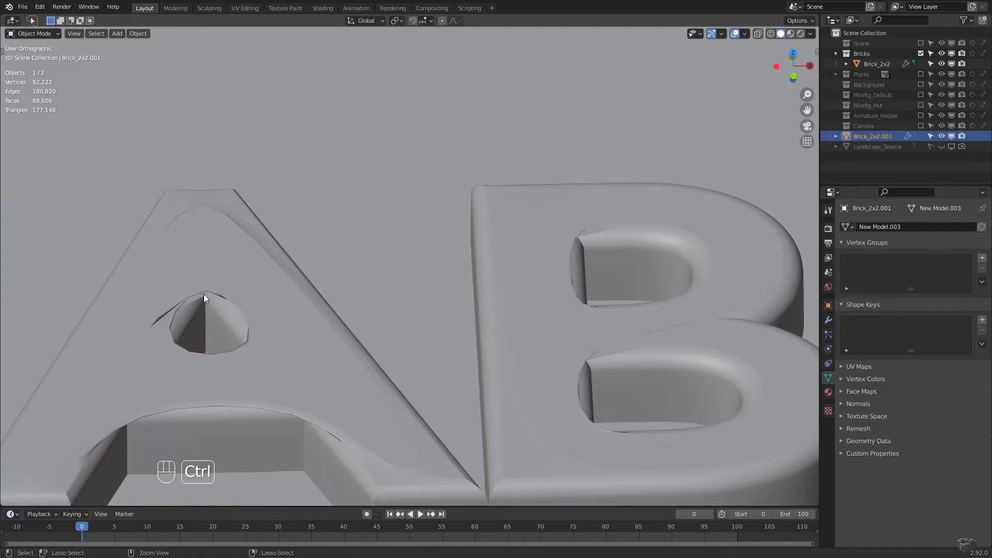
{"action": "key", "text": "ctrl+z"}
{"action": "scroll", "coordinate": [203, 294], "scroll_direction": "down", "scroll_amount": 10}
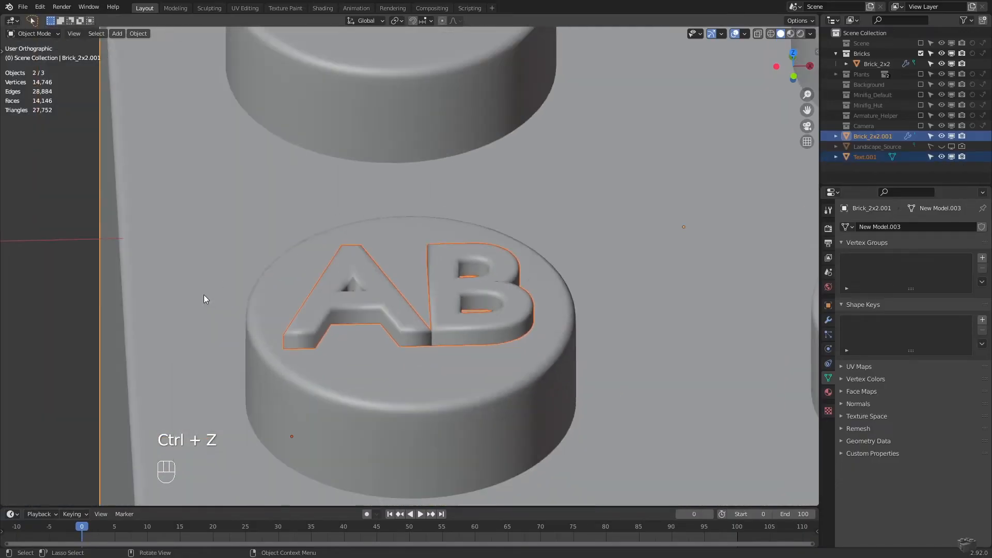
- Apply the Bevel and Subdivision modifiers on Brick_2x2.001
{"action": "left_click", "coordinate": [582, 284]}
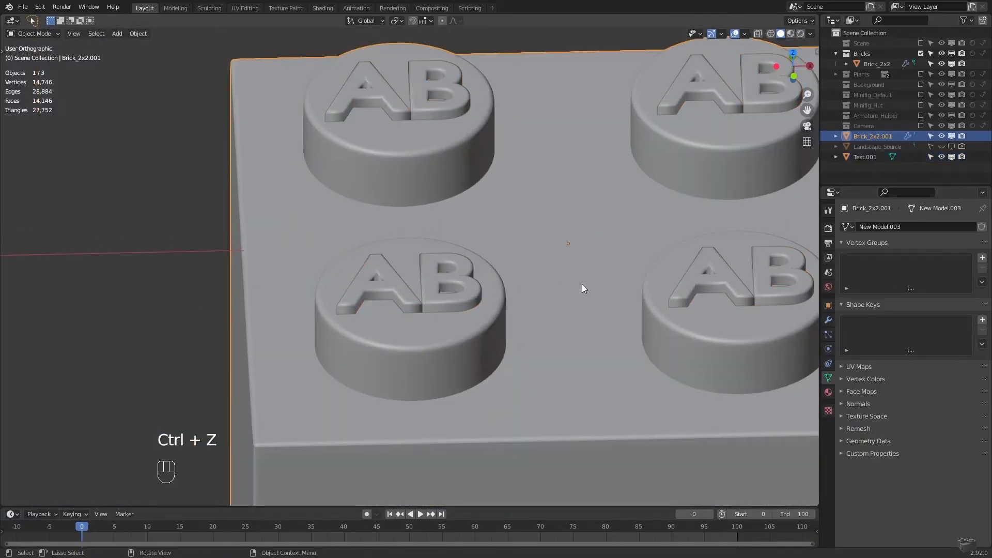
{"action": "left_click", "coordinate": [828, 320]}
{"action": "left_click", "coordinate": [958, 246]}
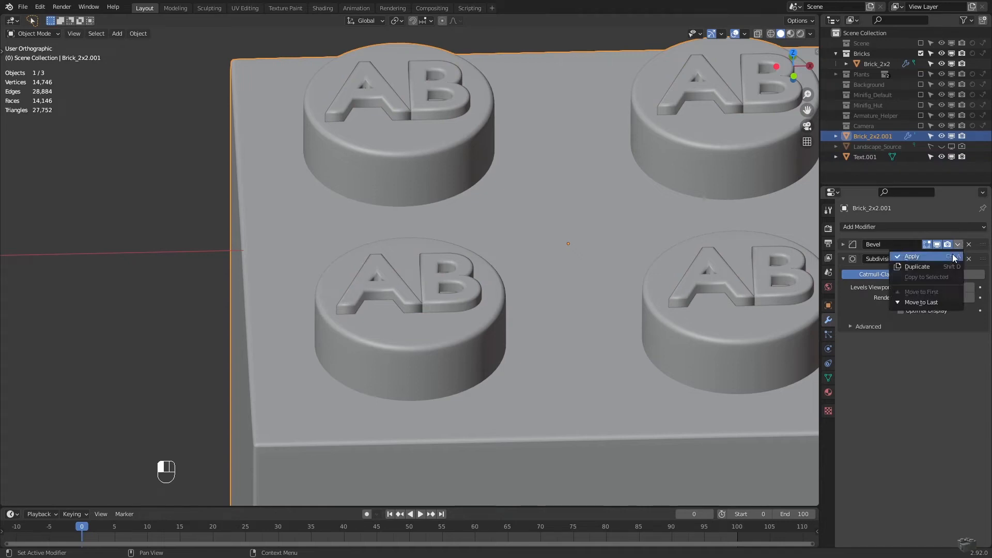
{"action": "left_click", "coordinate": [954, 257]}
{"action": "left_click", "coordinate": [957, 245]}
{"action": "left_click", "coordinate": [912, 257]}
- Join the AB lettering into Brick_2x2.001 with the brick as active object and inspect the studs
{"action": "left_click", "coordinate": [426, 275], "text": "shift"}
{"action": "left_click", "coordinate": [557, 300], "text": "shift"}
{"action": "key", "text": "ctrl+j"}
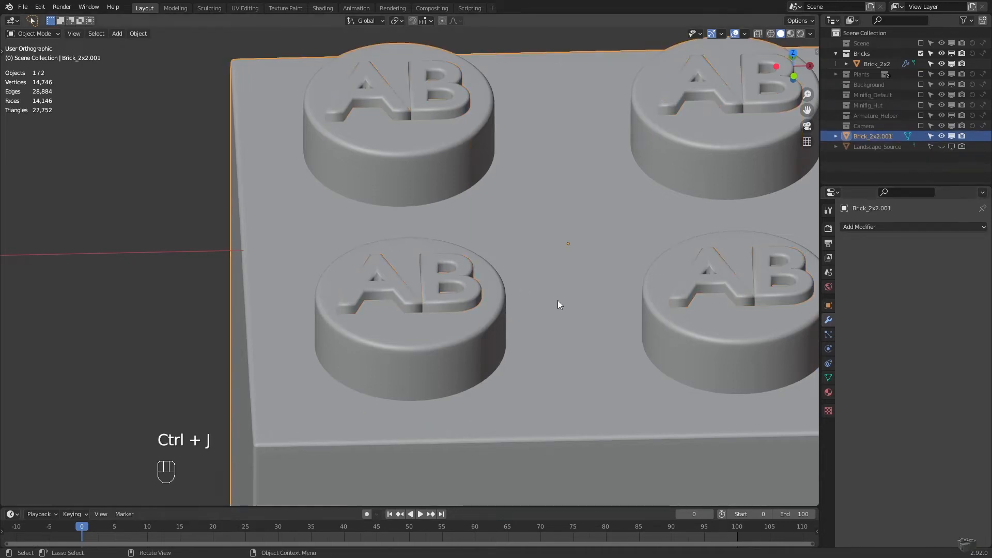
{"action": "scroll", "coordinate": [451, 349], "scroll_direction": "up", "scroll_amount": 5}
{"action": "mouse_move", "coordinate": [450, 359]}
{"action": "middle_mouse_down"}
{"action": "mouse_move", "coordinate": [522, 340]}
{"action": "mouse_move", "coordinate": [443, 345]}
{"action": "middle_mouse_up"}
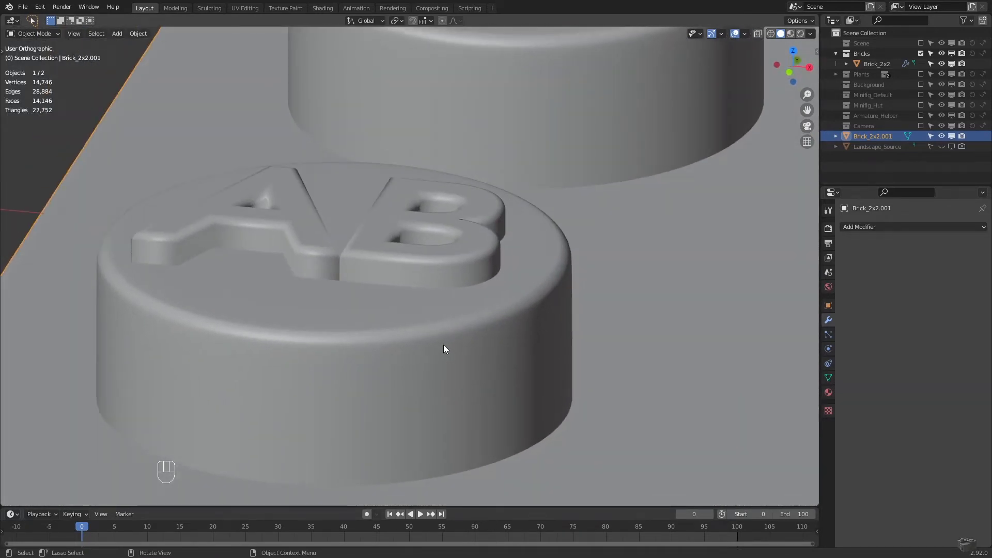
{"action": "scroll", "coordinate": [443, 345], "scroll_direction": "down", "scroll_amount": 8}
{"action": "scroll", "coordinate": [441, 349], "scroll_direction": "up", "scroll_amount": 2}
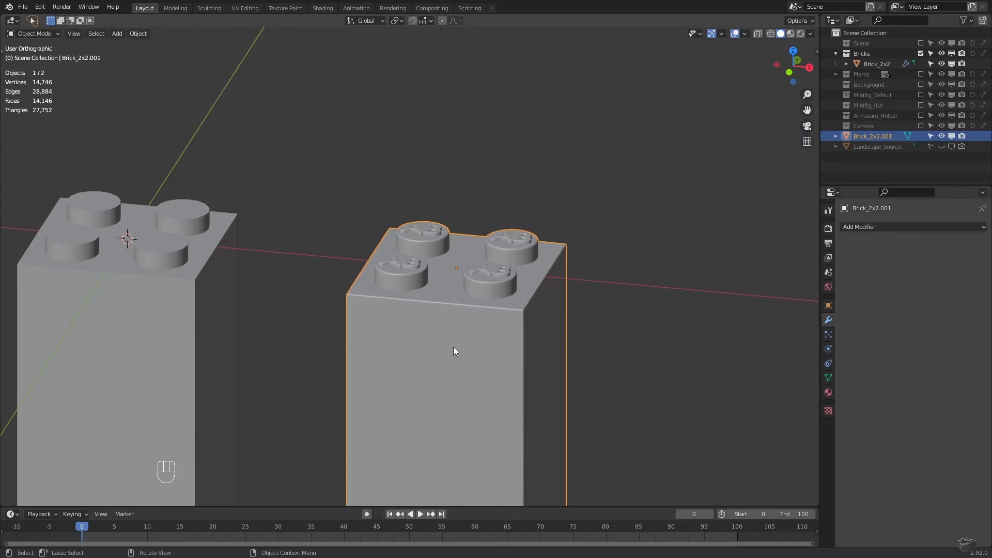
- Compare the mesh statistics of the lettered brick and the plain Brick_2x2 in Edit Mode
{"action": "key", "text": "Tab"}
{"action": "key", "text": "Tab"}
{"action": "key", "text": "a"}
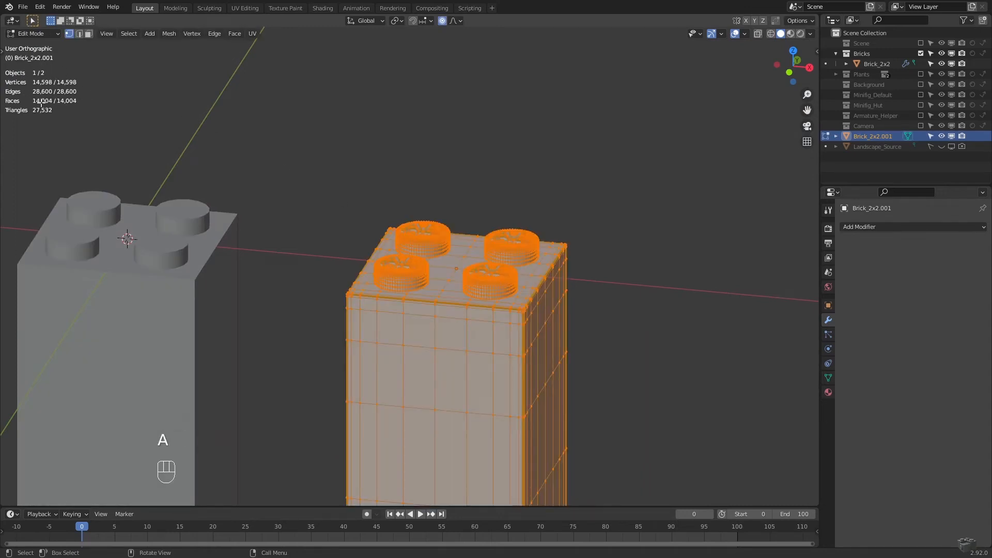
{"action": "key", "text": "Tab"}
{"action": "left_click", "coordinate": [97, 211]}
{"action": "key", "text": "Tab"}
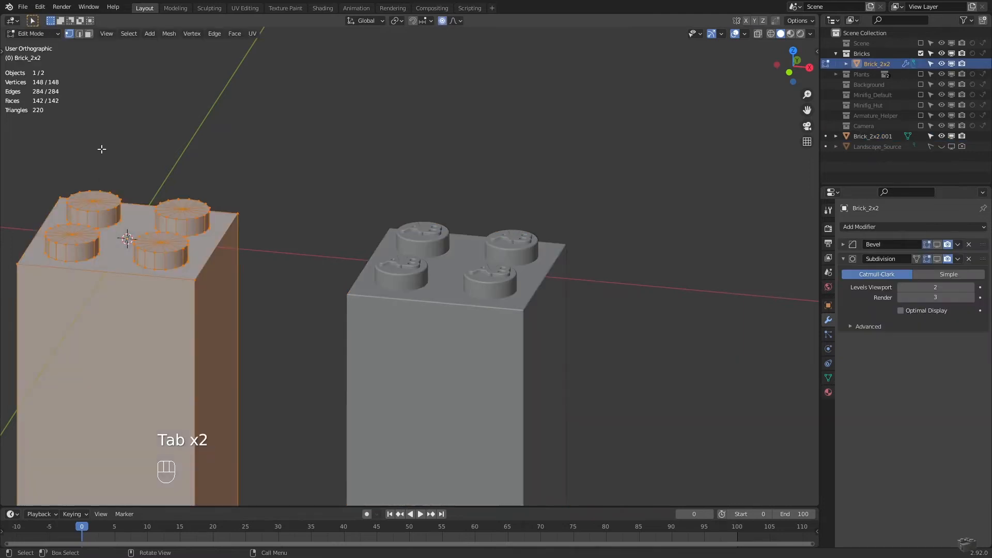
{"action": "key", "text": "Tab"}
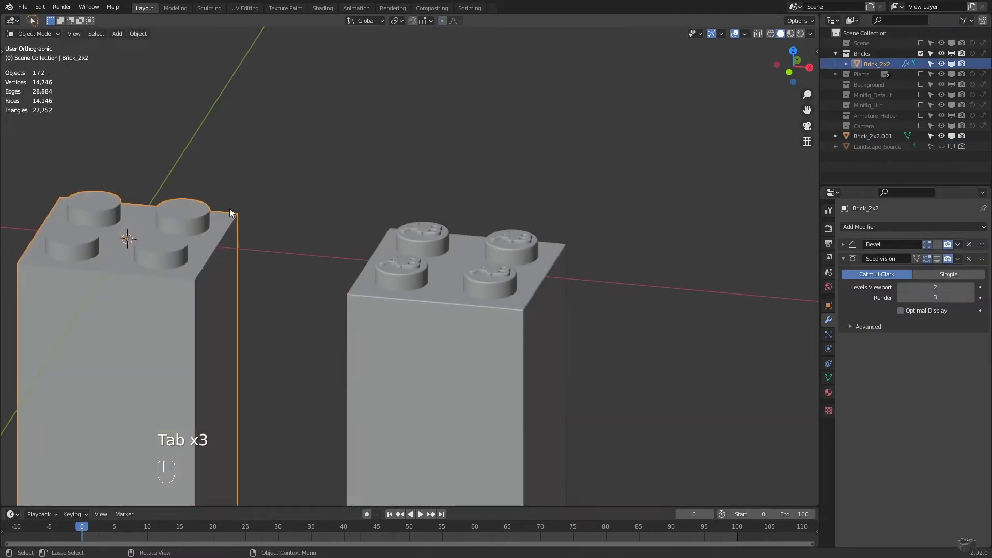
{"action": "left_click", "coordinate": [443, 307]}
{"action": "key", "text": "Tab"}
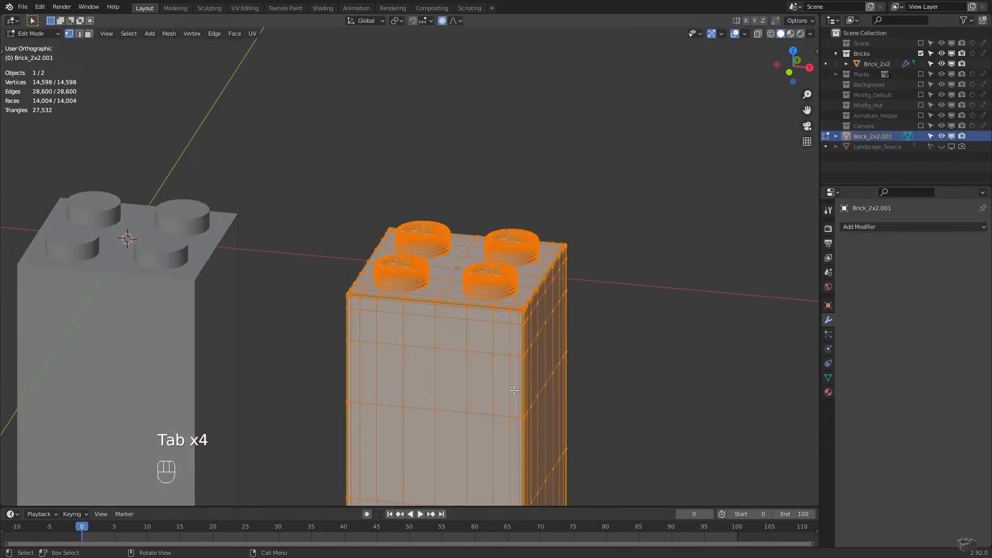
{"action": "key", "text": "Tab"}
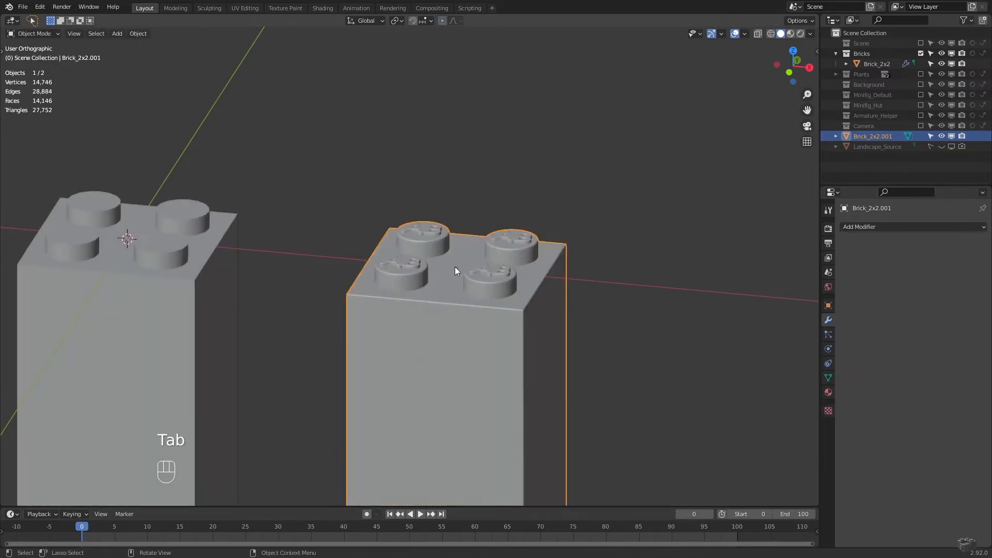
- Duplicate the lettered brick, place the copy beside it at about 0.53 m on X and name it Brick_2x2_HQ_edit
{"action": "key", "text": "shift+d"}
{"action": "left_click", "coordinate": [716, 314]}
{"action": "left_click", "coordinate": [827, 304]}
{"action": "left_click", "coordinate": [917, 228]}
{"action": "left_click", "coordinate": [917, 228]}
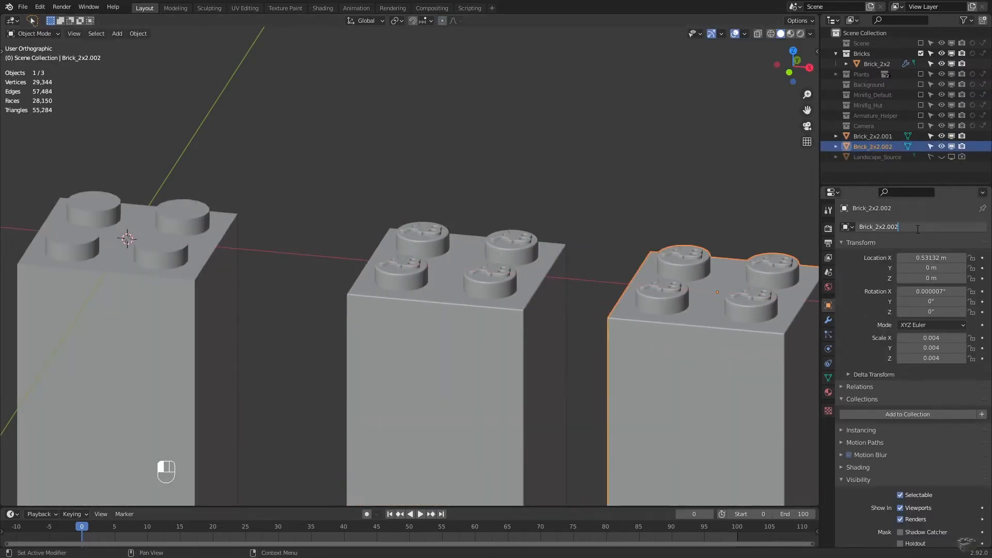
{"action": "key", "text": "shift+Left"}
{"action": "key", "text": "shift+Left"}
{"action": "key", "text": "shift+Left"}
{"action": "key", "text": "shift+Left"}
{"action": "type", "text": "_HQ_"}
{"action": "type", "text": "dit"}
{"action": "key", "text": "Return"}
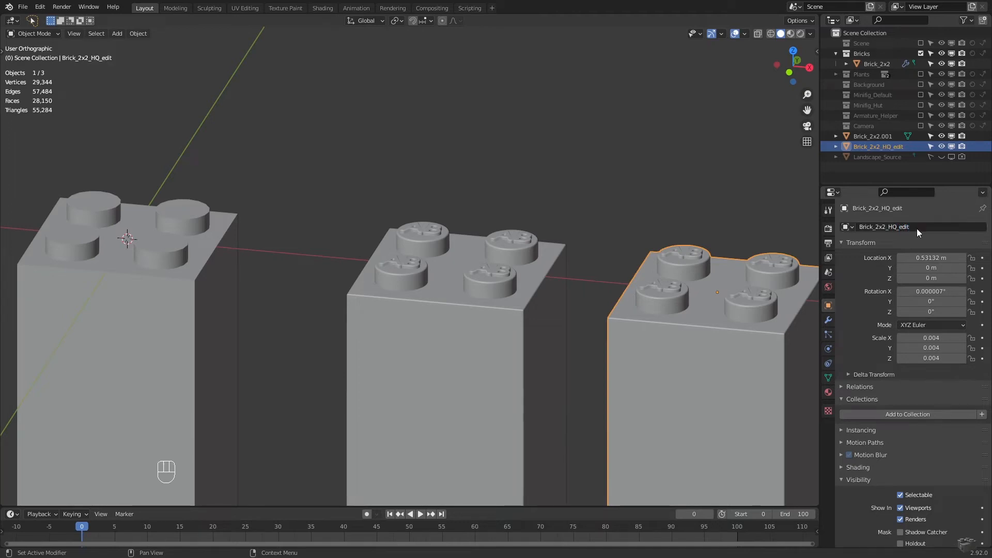
- Rename the first lettered brick, Brick_2x2.001, as Brick_2x2_HQ
{"action": "left_click", "coordinate": [918, 227]}
{"action": "key", "text": "ctrl+c"}
{"action": "left_click", "coordinate": [537, 269]}
{"action": "left_click", "coordinate": [915, 226]}
{"action": "key", "text": "ctrl+v"}
{"action": "key", "text": "BackSpace"}
{"action": "key", "text": "BackSpace"}
{"action": "key", "text": "BackSpace"}
{"action": "key", "text": "BackSpace"}
{"action": "key", "text": "BackSpace"}
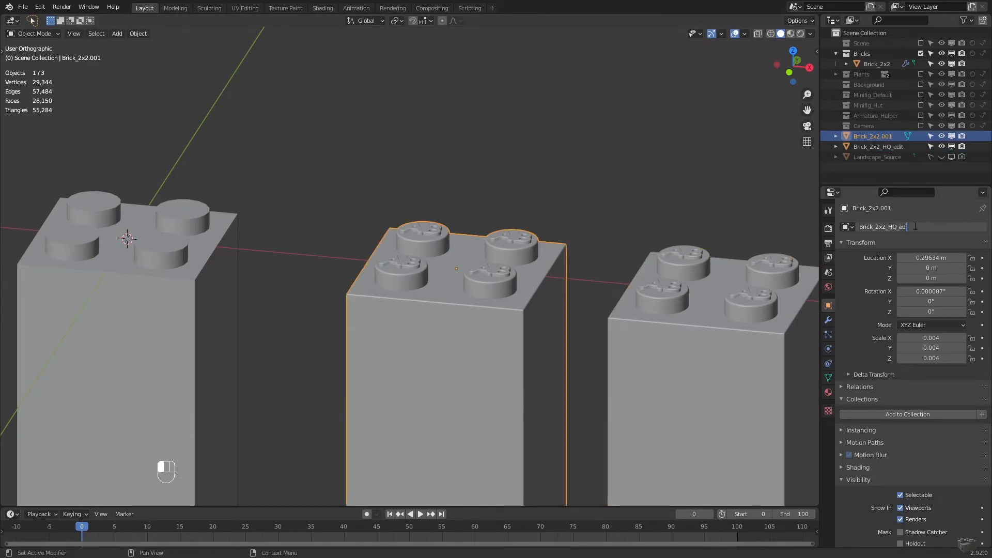
{"action": "key", "text": "Return"}
- Rename the plain brick without lettering as Brick_2x2_LQ
{"action": "left_click", "coordinate": [217, 248]}
{"action": "left_click", "coordinate": [922, 226]}
{"action": "left_click", "coordinate": [924, 226]}
{"action": "type", "text": "_LQ"}
{"action": "key", "text": "Return"}
- Add a Decimate modifier in Planar mode to Brick_2x2_HQ_edit
{"action": "left_click", "coordinate": [754, 315]}
{"action": "middle_click_drag", "start_coordinate": [755, 315], "coordinate": [494, 240], "text": "shift"}
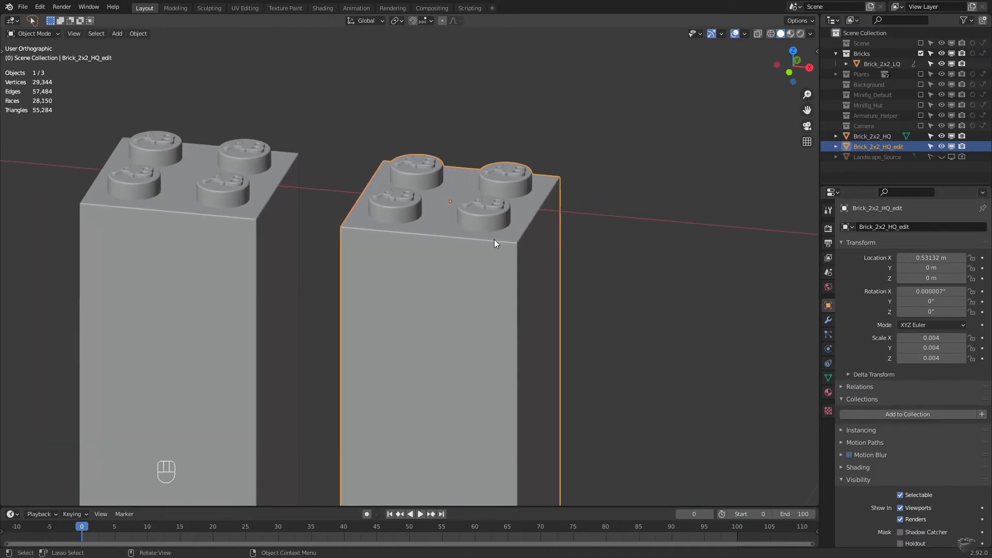
{"action": "left_click", "coordinate": [828, 319]}
{"action": "left_click", "coordinate": [891, 228]}
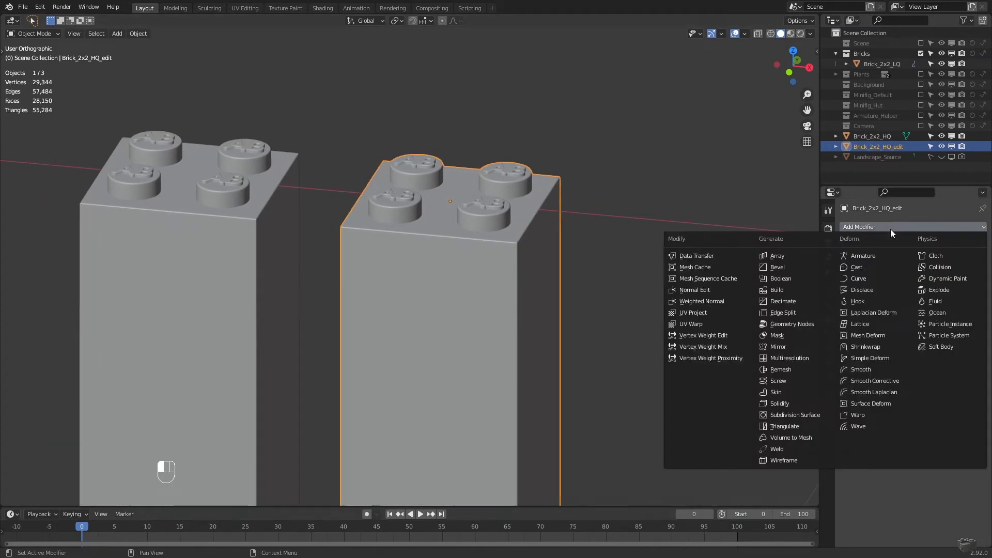
{"action": "left_click", "coordinate": [784, 301]}
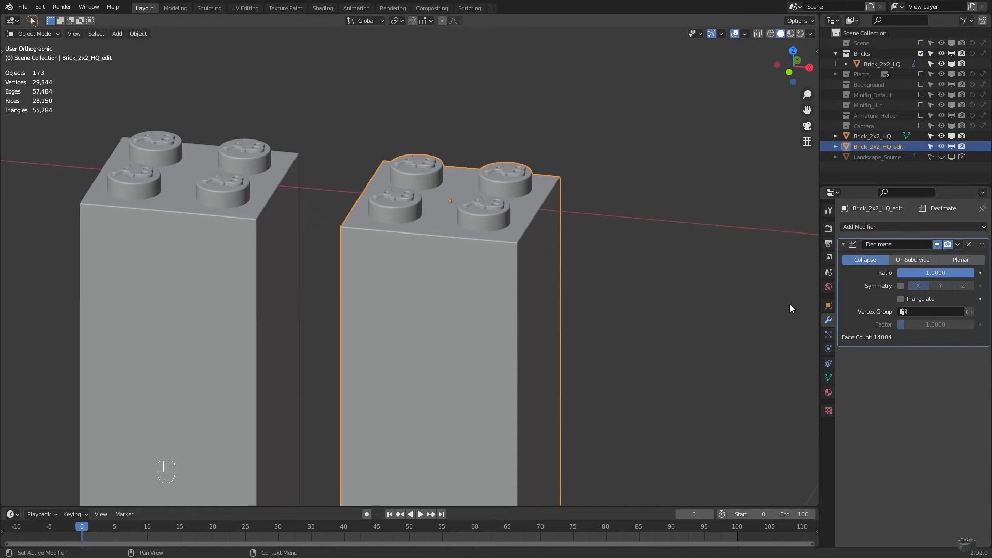
{"action": "left_click", "coordinate": [964, 261]}
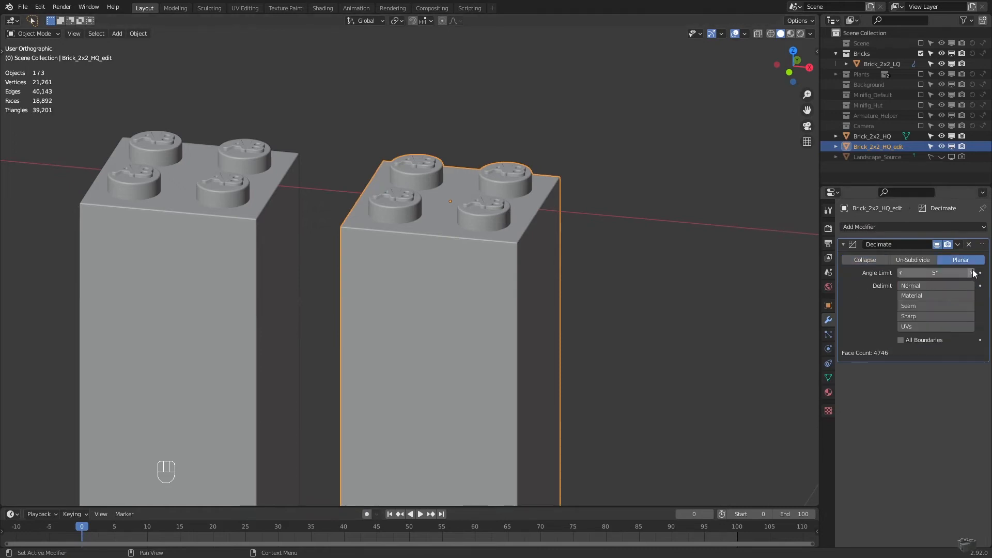
- Raise the Decimate modifier's angle limit above 6.5° in small increments while checking the shape of the studs and lettering
{"action": "left_click", "coordinate": [971, 273]}
{"action": "scroll", "coordinate": [495, 218], "scroll_direction": "up", "scroll_amount": 4}
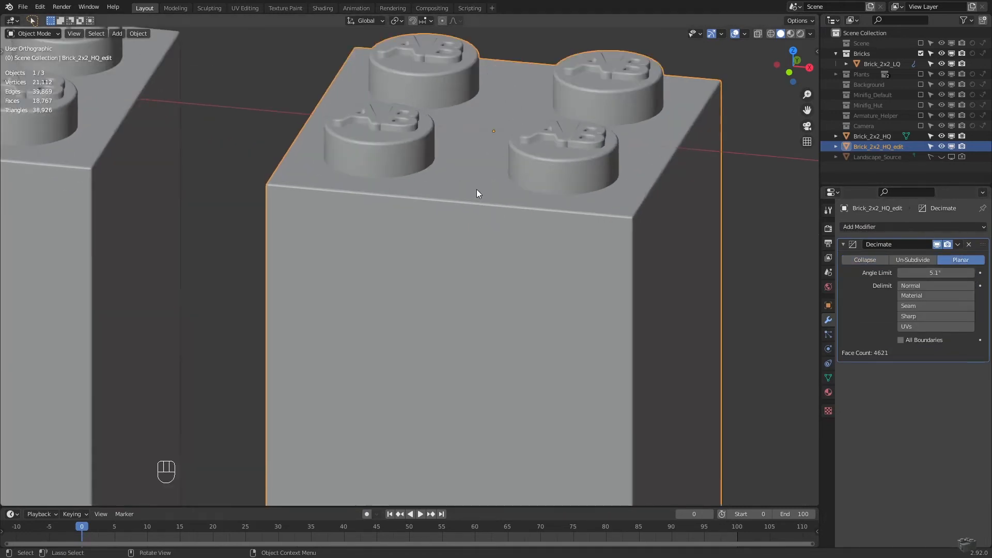
{"action": "middle_click_drag", "start_coordinate": [459, 167], "coordinate": [442, 233], "text": "shift"}
{"action": "scroll", "coordinate": [466, 235], "scroll_direction": "up", "scroll_amount": 4}
{"action": "middle_click_drag", "start_coordinate": [524, 227], "coordinate": [424, 309], "text": "shift"}
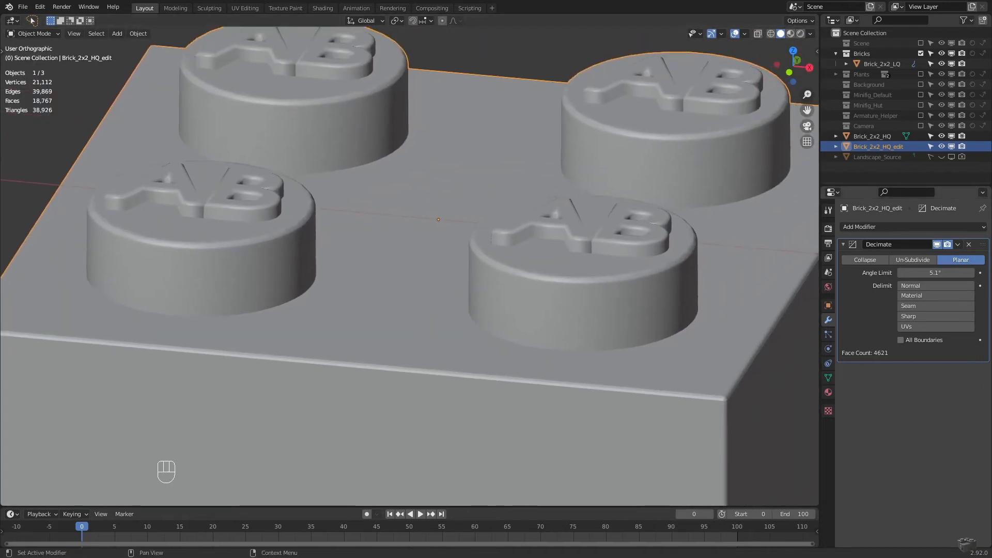
{"action": "left_click", "coordinate": [971, 273]}
{"action": "left_click", "coordinate": [971, 273]}
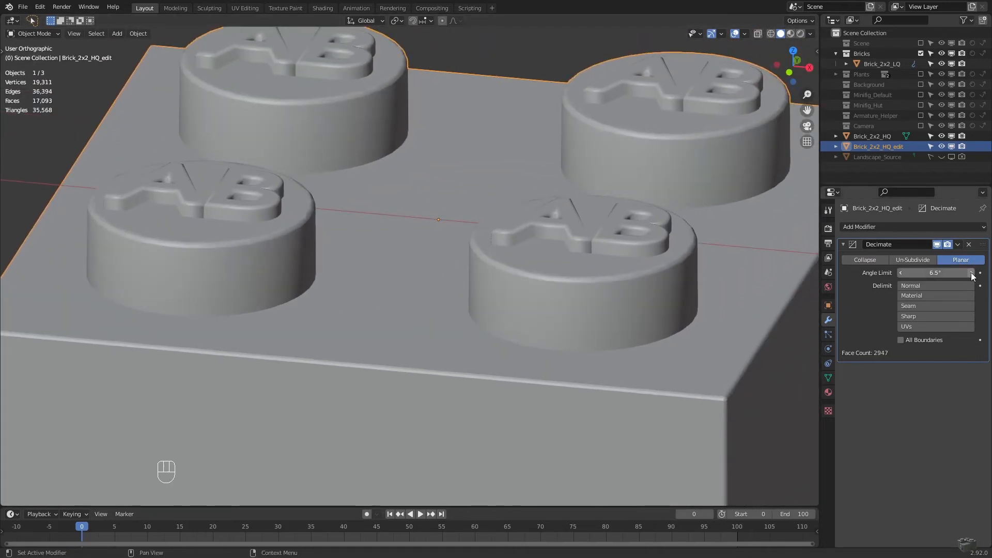
{"action": "left_click", "coordinate": [971, 273]}
{"action": "left_click", "coordinate": [971, 273]}
{"action": "left_click", "coordinate": [971, 274]}
{"action": "left_click", "coordinate": [971, 274]}
{"action": "middle_click_drag", "start_coordinate": [738, 289], "coordinate": [712, 325]}
{"action": "left_click", "coordinate": [971, 274]}
{"action": "scroll", "coordinate": [714, 339], "scroll_direction": "down", "scroll_amount": 2}
{"action": "left_click", "coordinate": [972, 273]}
{"action": "left_click_drag", "start_coordinate": [942, 272], "coordinate": [930, 273]}
- Apply the Decimate modifier on Brick_2x2_HQ_edit and examine the reduced mesh in Edit Mode
{"action": "left_click", "coordinate": [959, 244]}
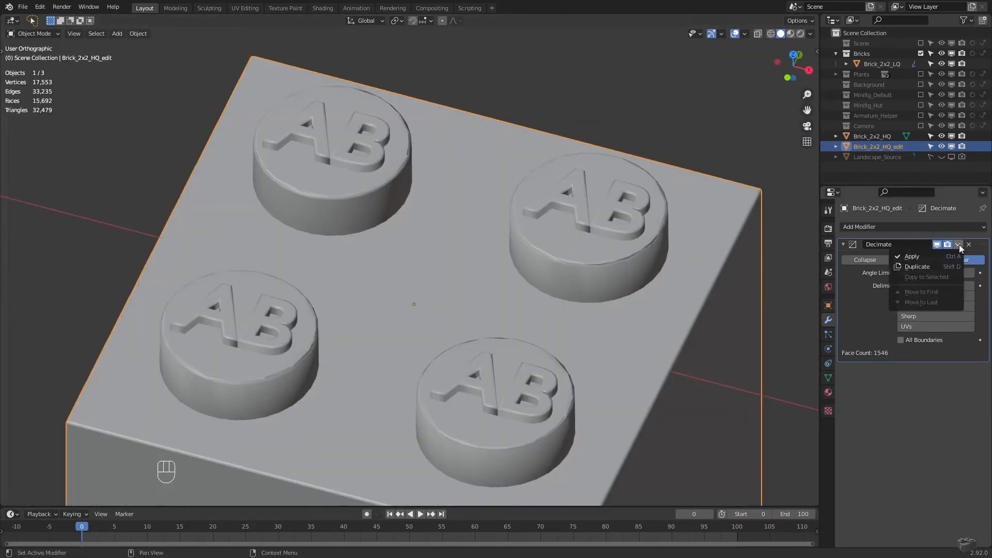
{"action": "left_click", "coordinate": [942, 252]}
{"action": "key", "text": "Tab"}
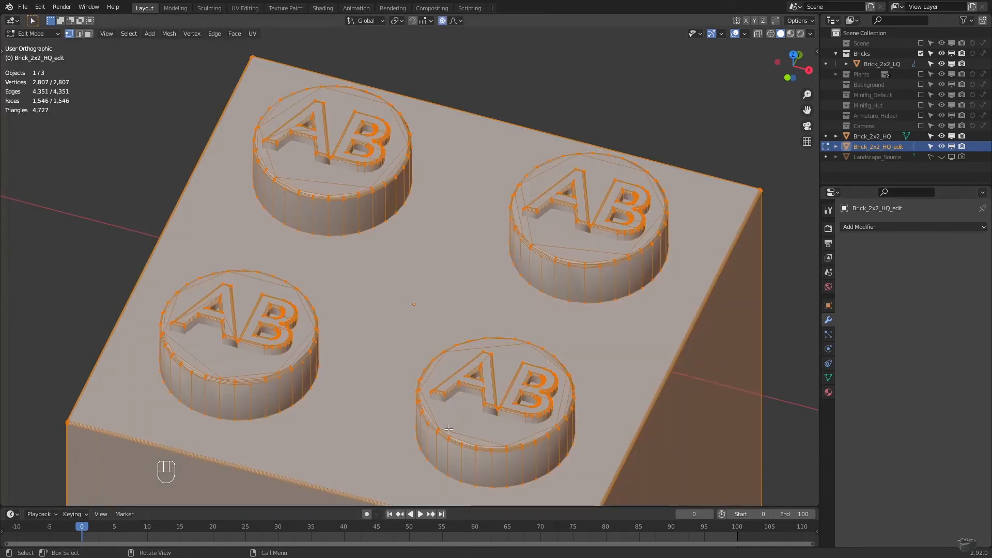
{"action": "key", "text": "Tab"}
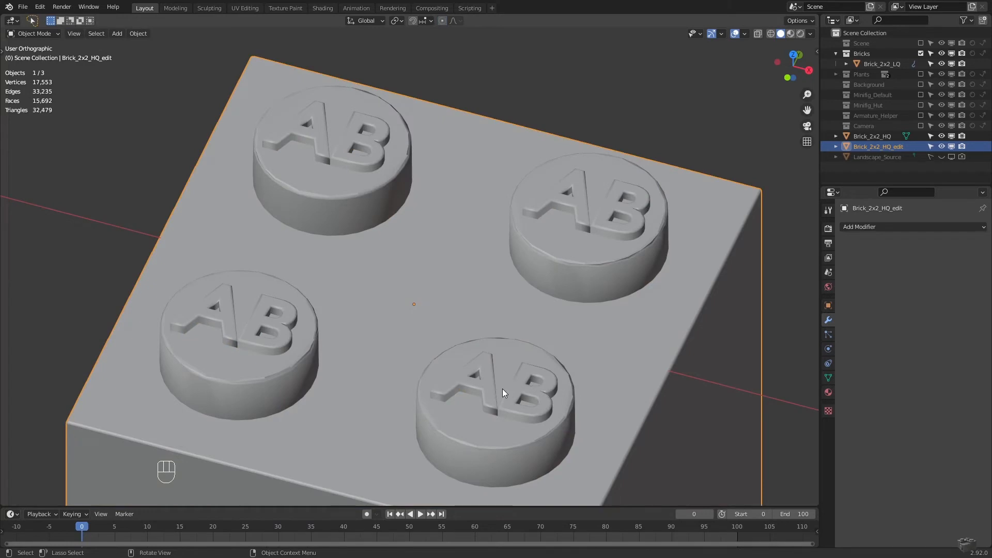
- Merge the duplicate vertices of the whole Brick_2x2_HQ_edit mesh by distance
{"action": "key", "text": "Tab"}
{"action": "left_click", "coordinate": [167, 34]}
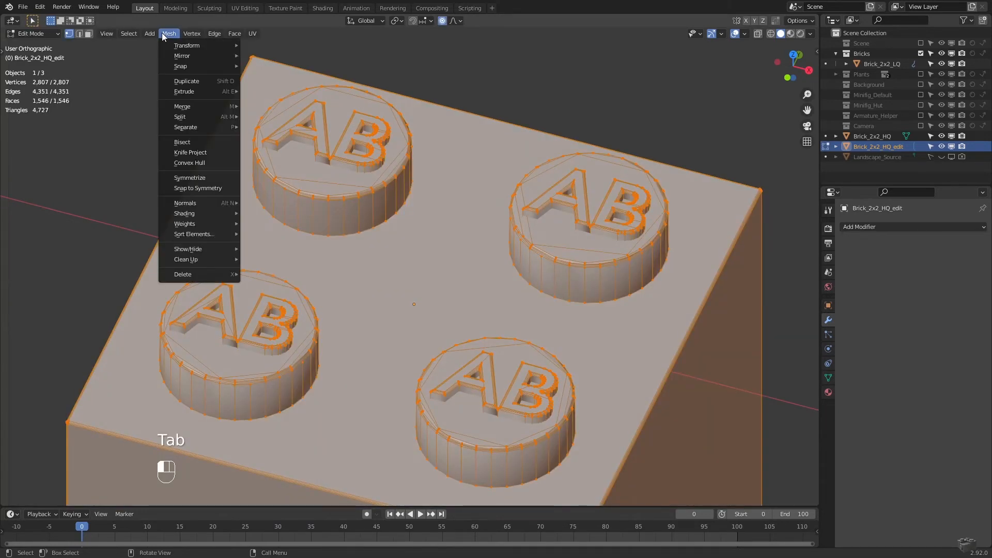
{"action": "mouse_move", "coordinate": [206, 261]}
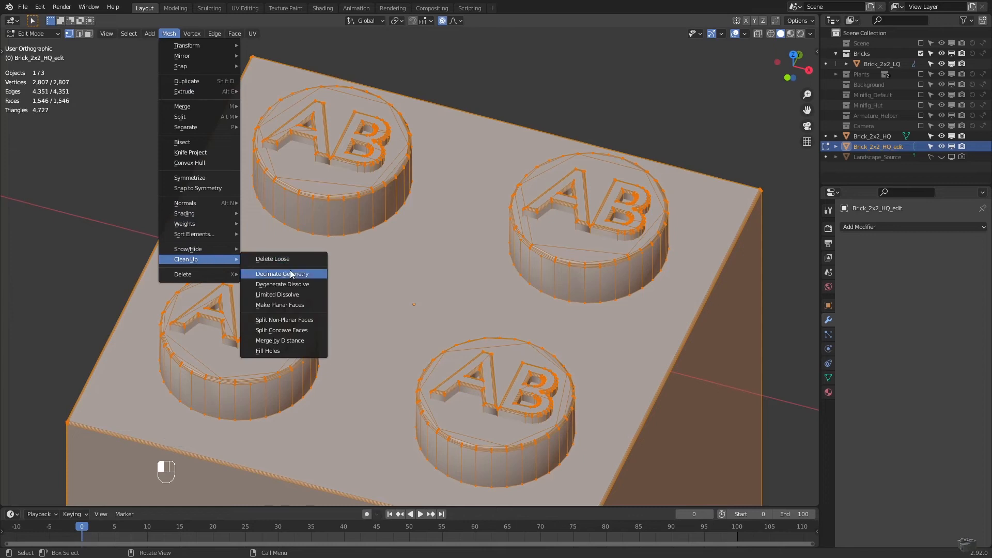
{"action": "left_click", "coordinate": [297, 341]}
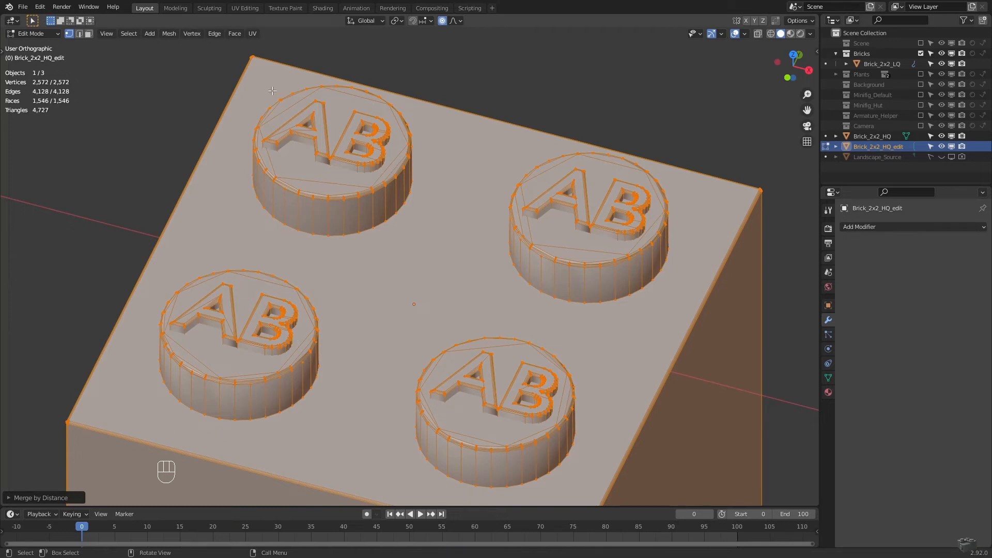
- Run Tris to Quads on all faces of Brick_2x2_HQ_edit and return to Object Mode
{"action": "left_click", "coordinate": [234, 33]}
{"action": "left_click", "coordinate": [255, 111]}
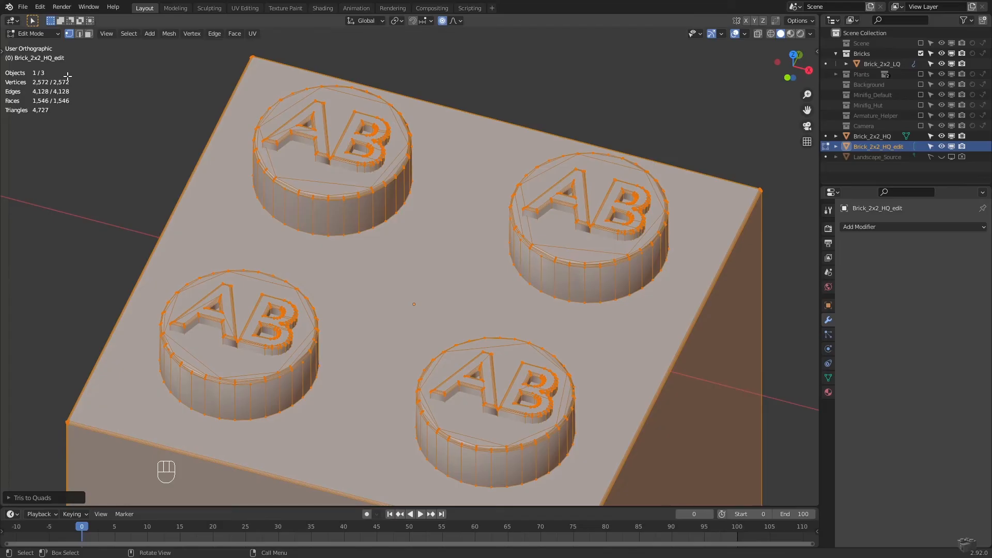
{"action": "key", "text": "Tab"}
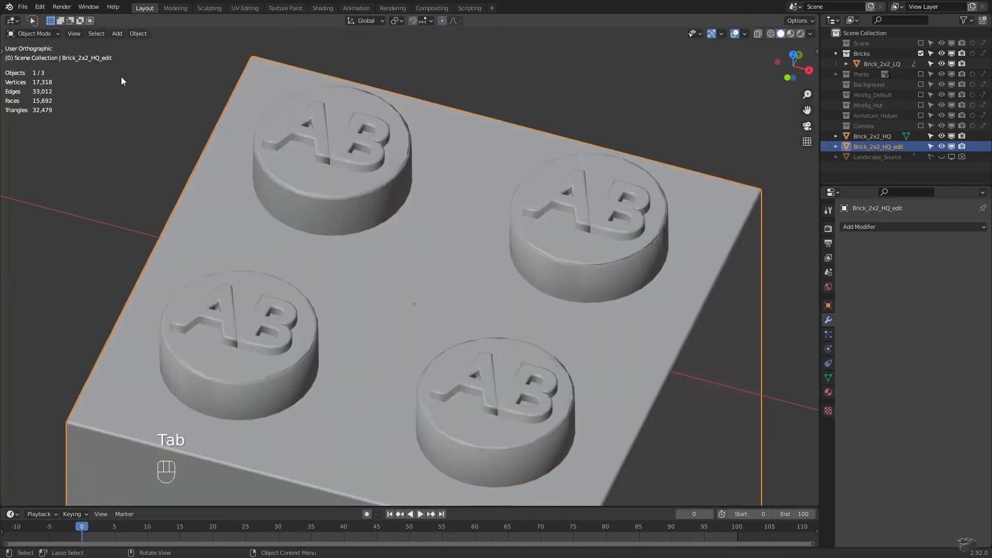
- Move Brick_2x2_HQ and Brick_2x2_HQ_edit into the Bricks collection
{"action": "scroll", "coordinate": [121, 77], "scroll_direction": "down", "scroll_amount": 8}
{"action": "left_click", "coordinate": [272, 254], "text": "shift"}
{"action": "left_click_drag", "start_coordinate": [873, 137], "coordinate": [869, 65]}
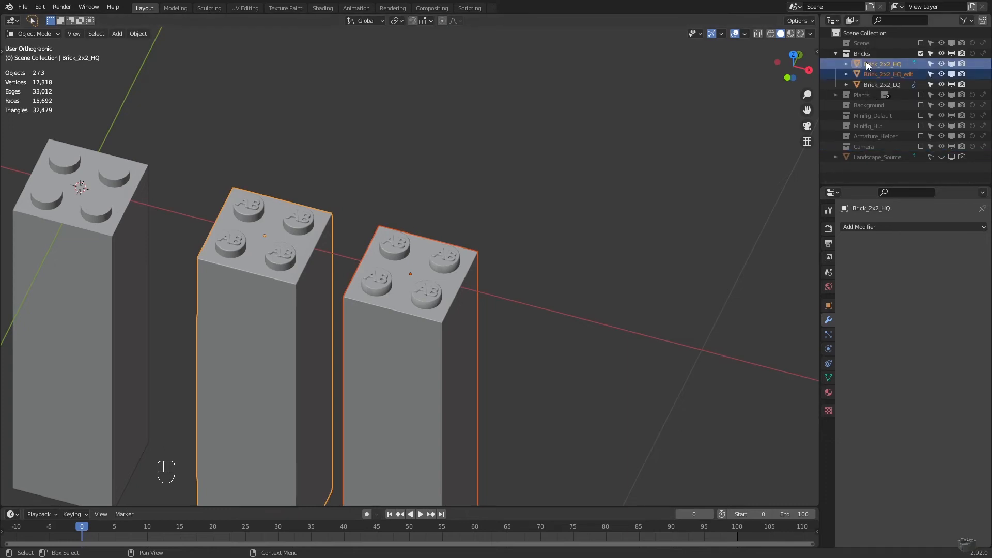
- Create two new collections under Scene Collection and name them Backup and Brick_LQ
{"action": "left_click", "coordinate": [874, 33]}
{"action": "left_click", "coordinate": [983, 21]}
{"action": "left_click", "coordinate": [984, 21]}
{"action": "double_click", "coordinate": [868, 159]}
{"action": "type", "text": "Backup"}
{"action": "key", "text": "Return"}
{"action": "double_click", "coordinate": [868, 167]}
{"action": "type", "text": "Brick"}
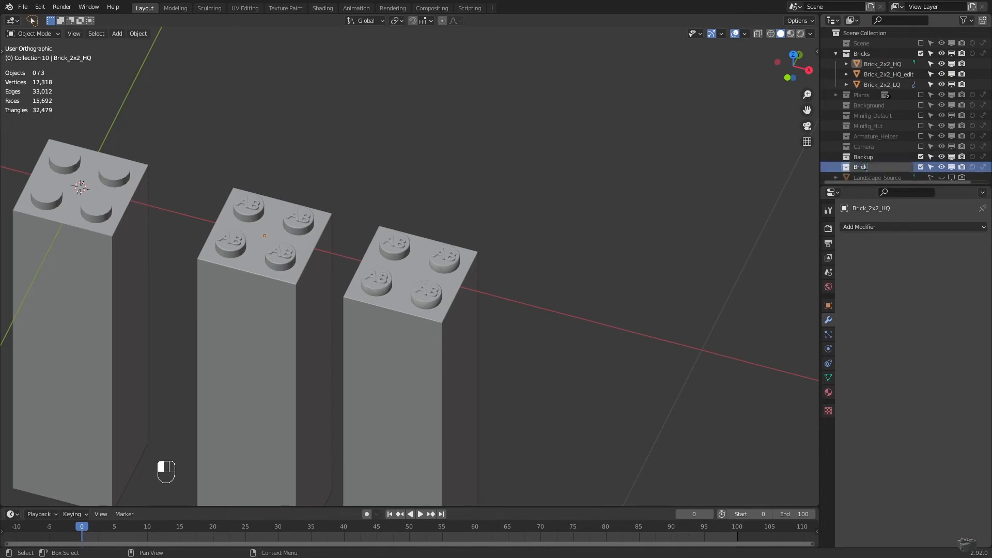
{"action": "type", "text": "_LQ"}
{"action": "key", "text": "Return"}
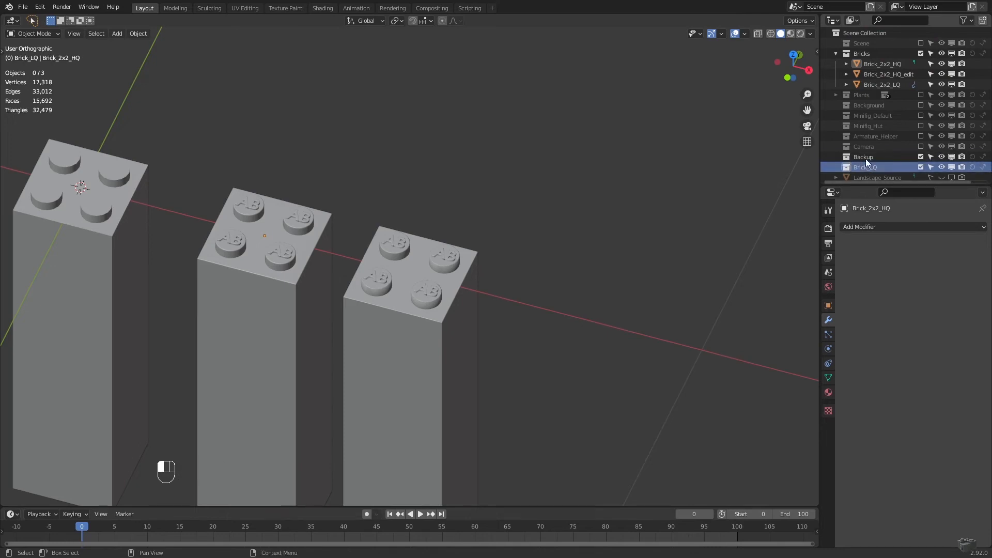
- Move Brick_2x2_HQ into the Backup collection and Brick_2x2_LQ into the Brick_LQ collection
{"action": "left_click", "coordinate": [878, 64]}
{"action": "left_click_drag", "start_coordinate": [878, 64], "coordinate": [878, 157]}
{"action": "left_click", "coordinate": [888, 73]}
{"action": "left_click_drag", "start_coordinate": [889, 74], "coordinate": [875, 168]}
- Exclude the Brick_LQ, Backup and Bricks collections from the view layer and enable the Scene collection
{"action": "left_click", "coordinate": [919, 156]}
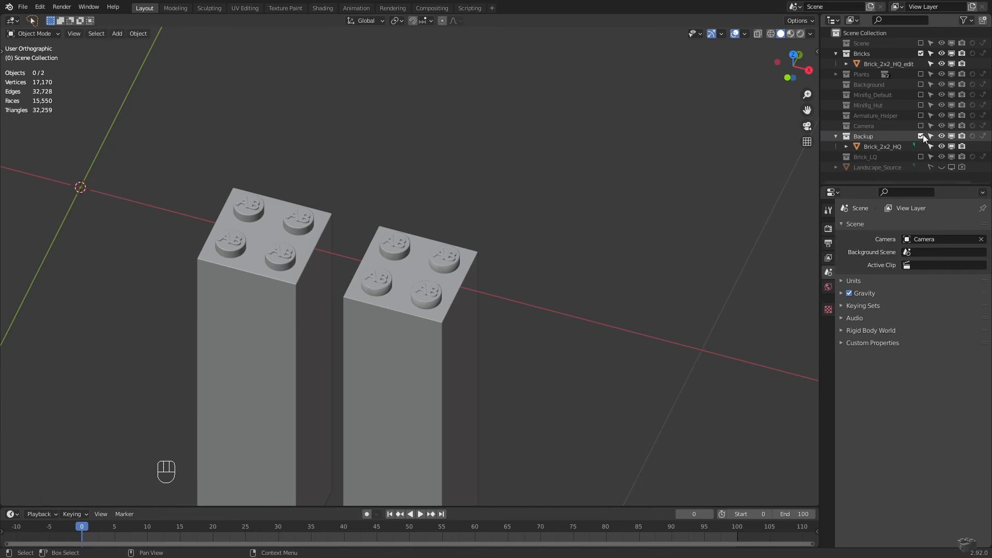
{"action": "left_click", "coordinate": [921, 136]}
{"action": "left_click", "coordinate": [921, 53]}
{"action": "left_click", "coordinate": [921, 43]}
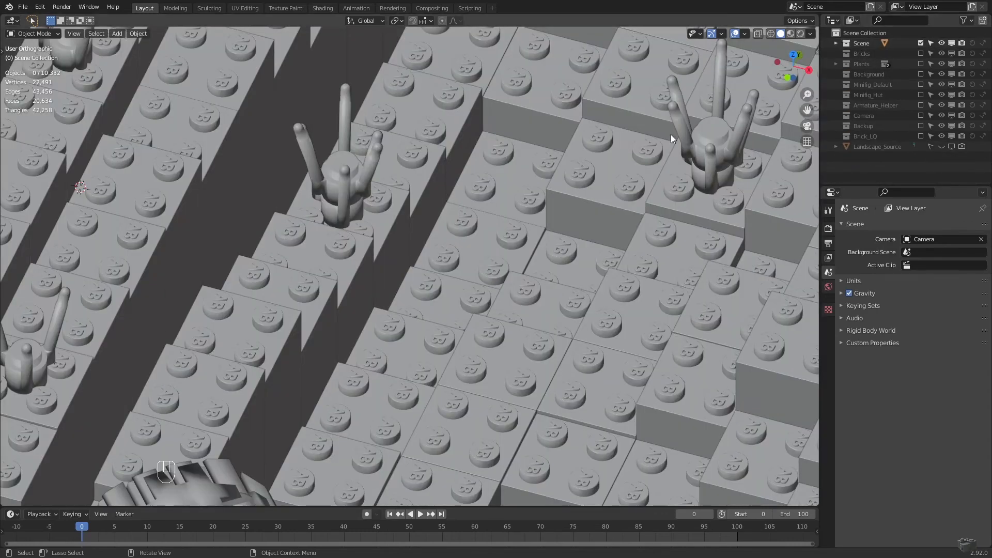
- View the scene through the active camera, include the Background collection in the view layer and expand its contents
{"action": "key", "text": "KP_0"}
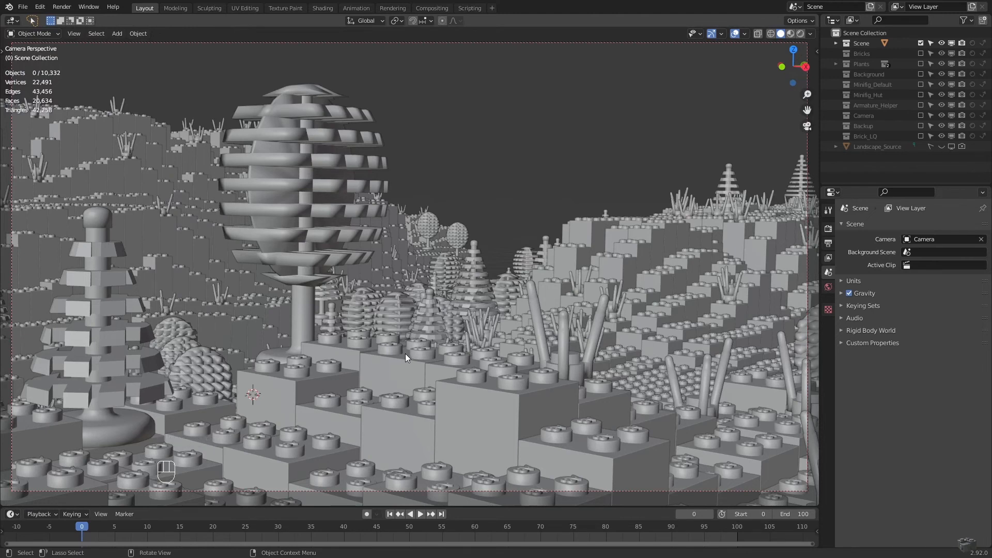
{"action": "left_click", "coordinate": [920, 75]}
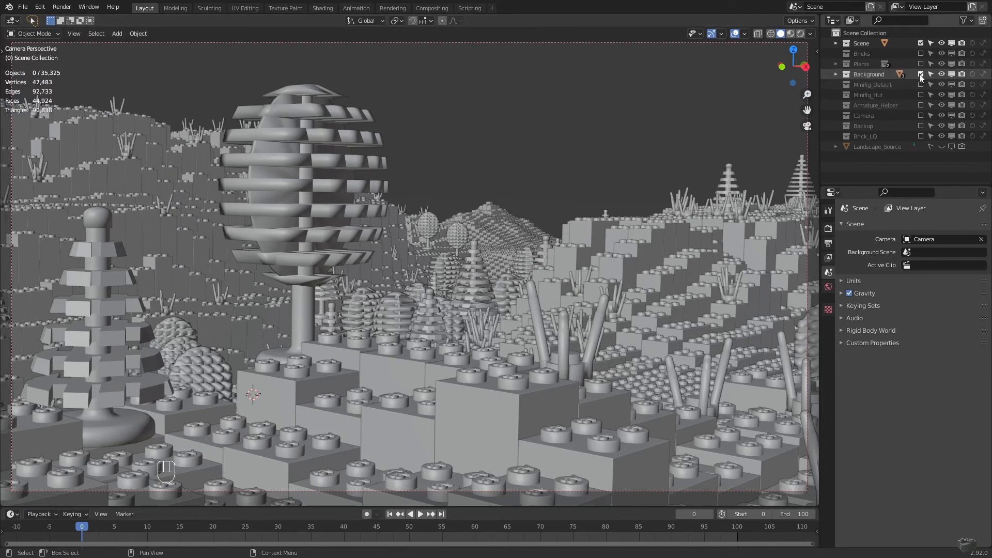
{"action": "left_click", "coordinate": [836, 74]}
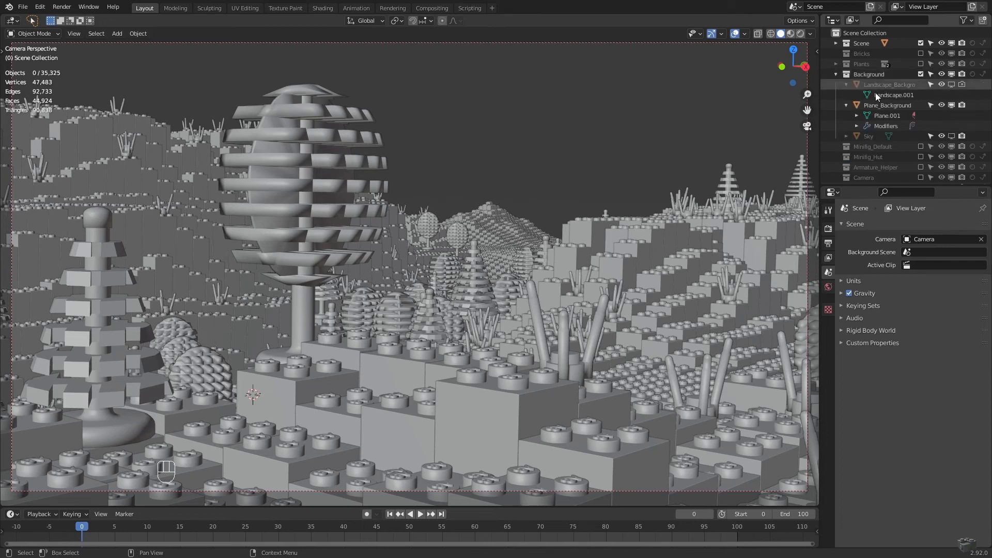
- Set the instance collection of Plane_Background's Particle_Landscape particle system to Brick_LQ
{"action": "left_click", "coordinate": [891, 96]}
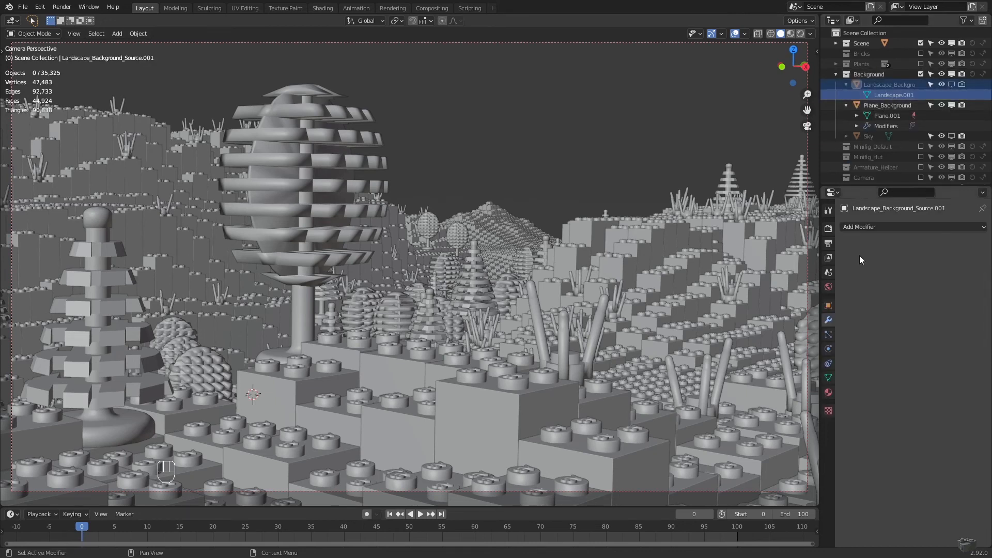
{"action": "left_click", "coordinate": [828, 335]}
{"action": "left_click", "coordinate": [881, 115]}
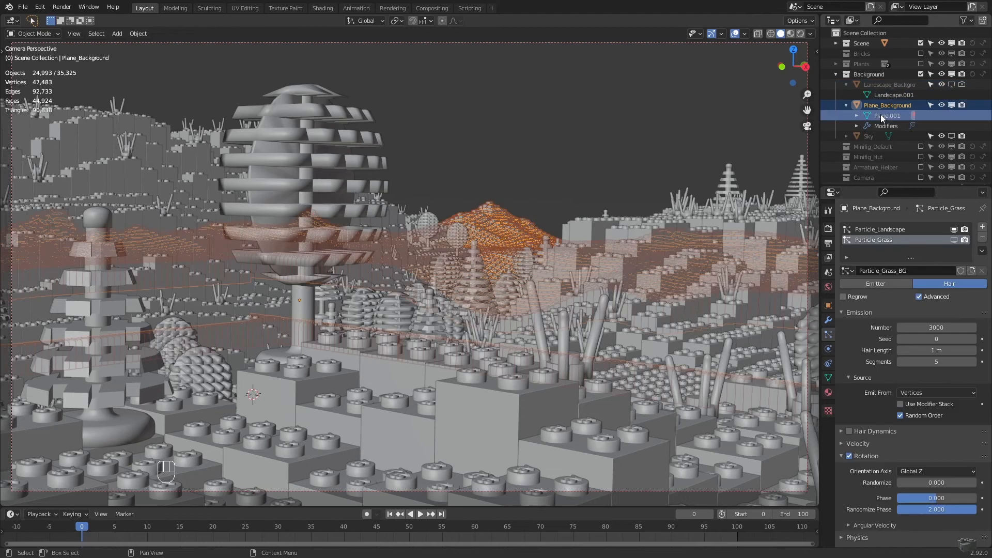
{"action": "left_click", "coordinate": [888, 231]}
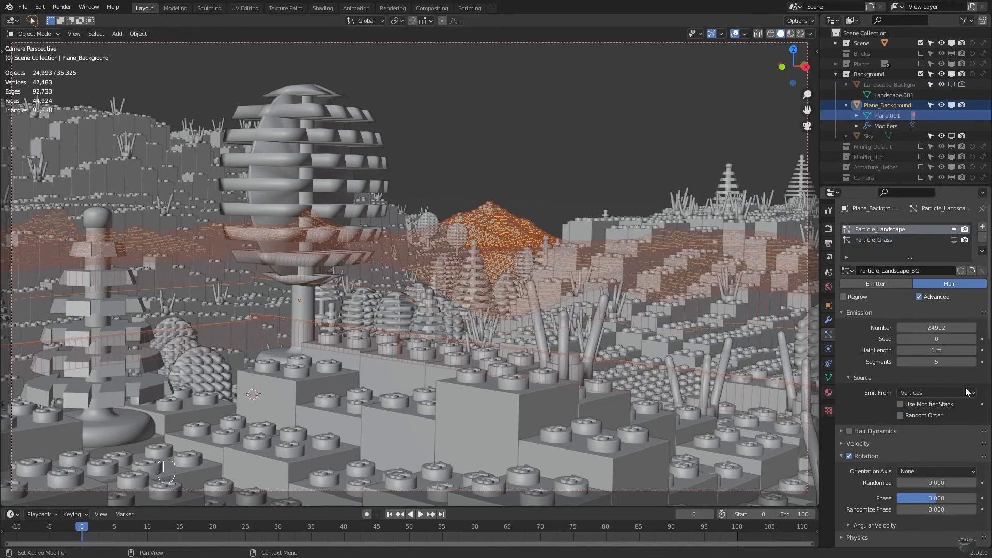
{"action": "scroll", "coordinate": [984, 434], "scroll_direction": "down", "scroll_amount": 10}
{"action": "left_click", "coordinate": [931, 393]}
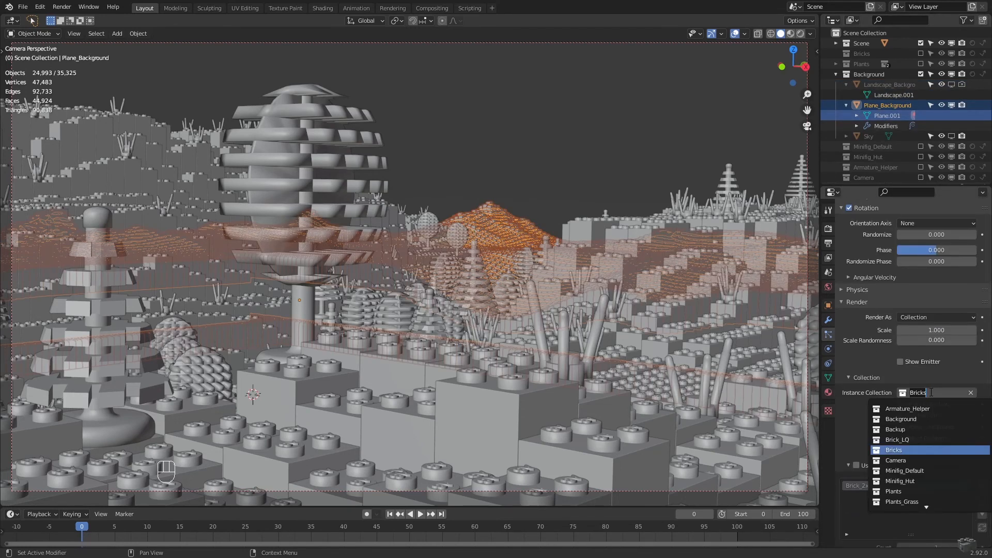
{"action": "left_click", "coordinate": [913, 444]}
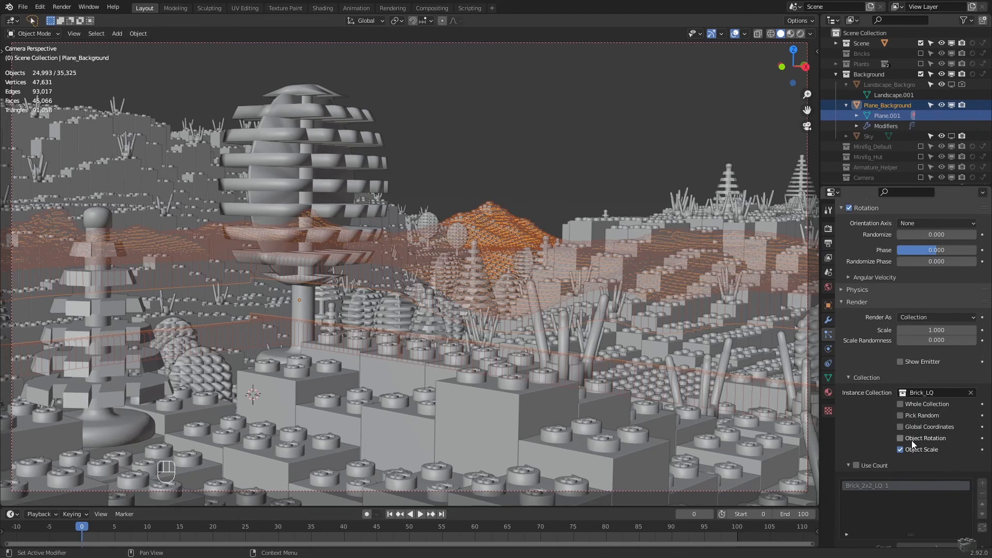